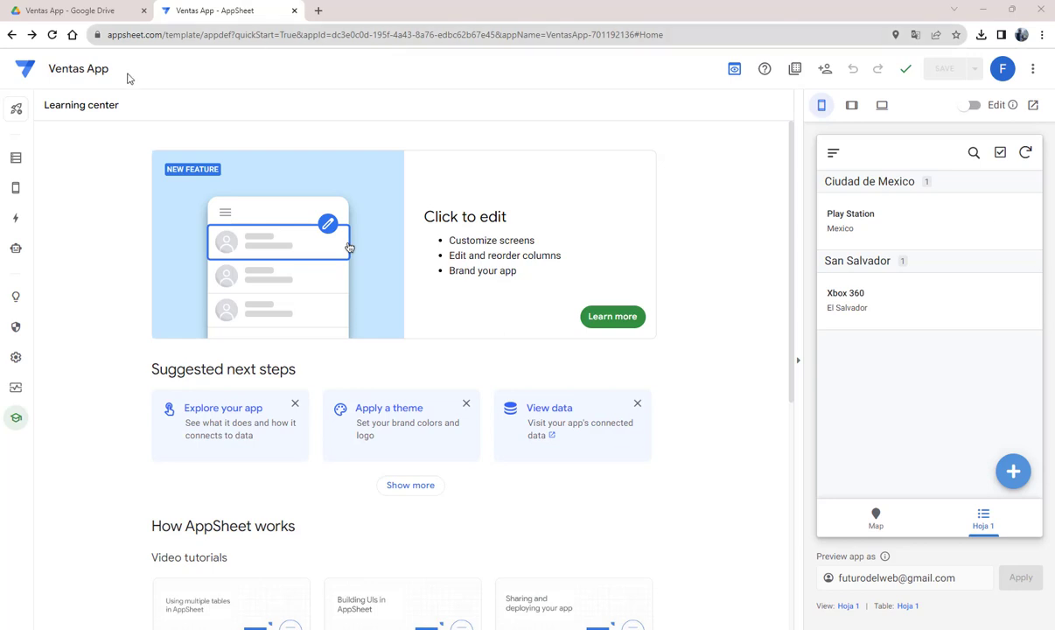
Show the Hoja 1 column list in AppSheet, then switch to the Ventas App folder in Google Drive
left_click(16, 159)
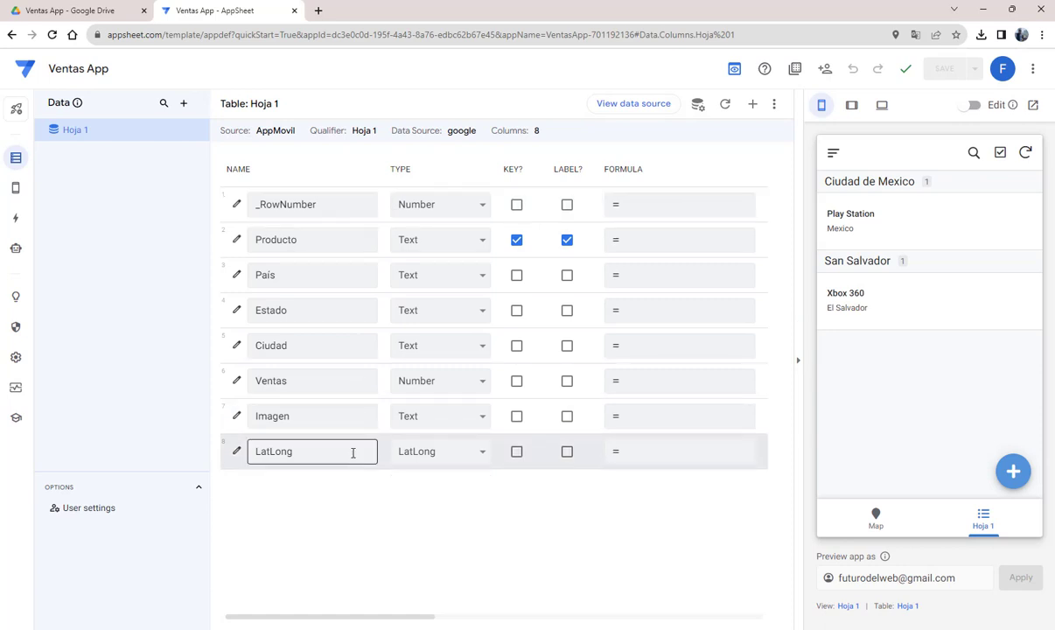
left_click(90, 11)
Open the AppMovil spreadsheet from Drive in Google Sheets, then go back to the AppSheet editor
left_click(225, 206)
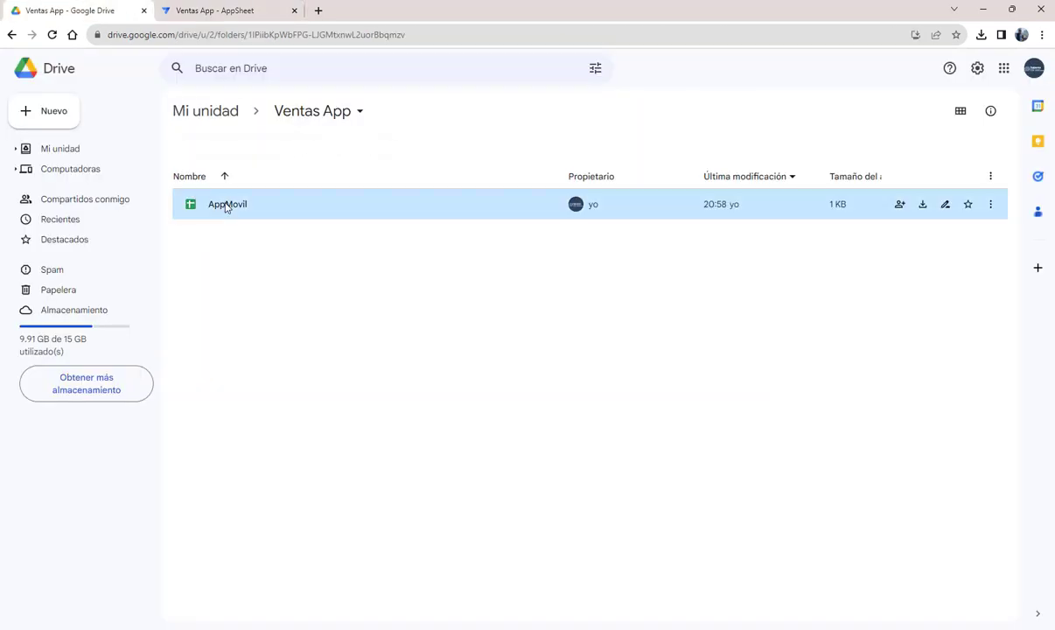
double_click(227, 207)
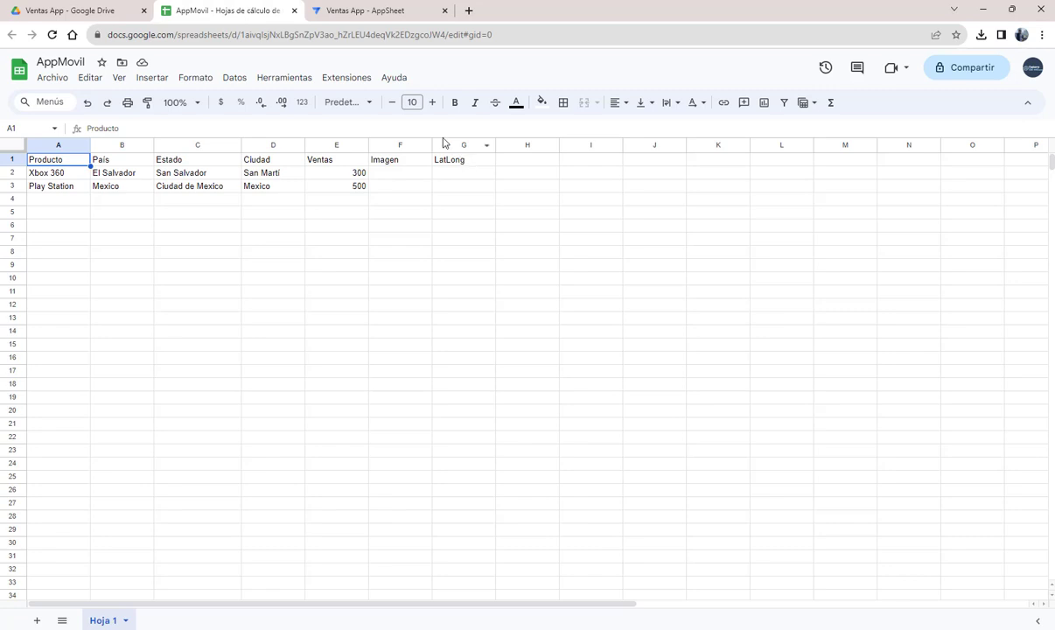
left_click(391, 12)
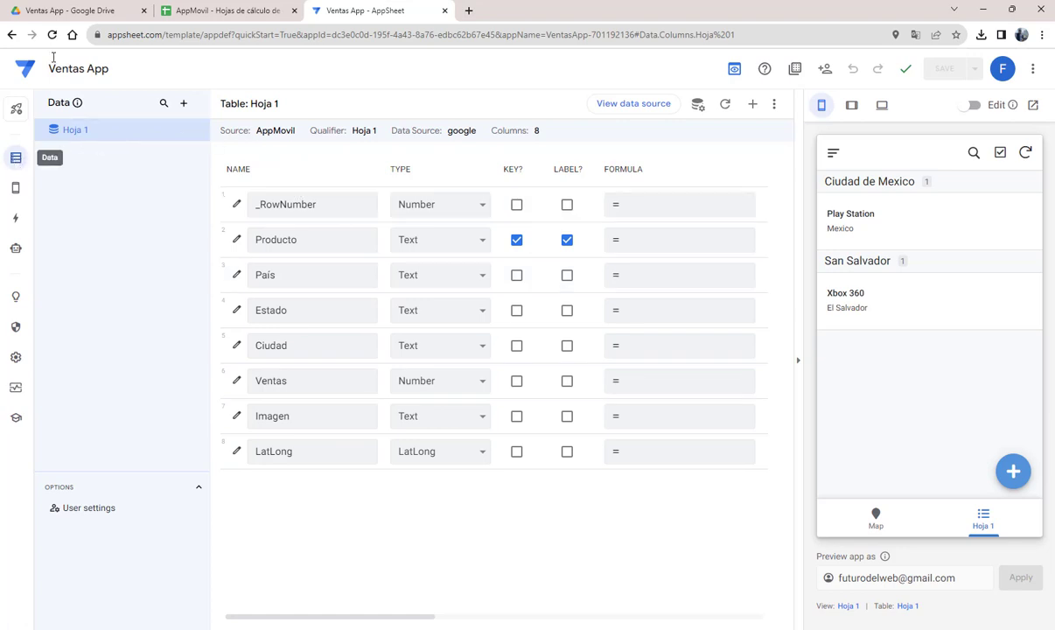
Remove Producto as the Hoja 1 key and change the País column type to Enum
left_click(17, 160)
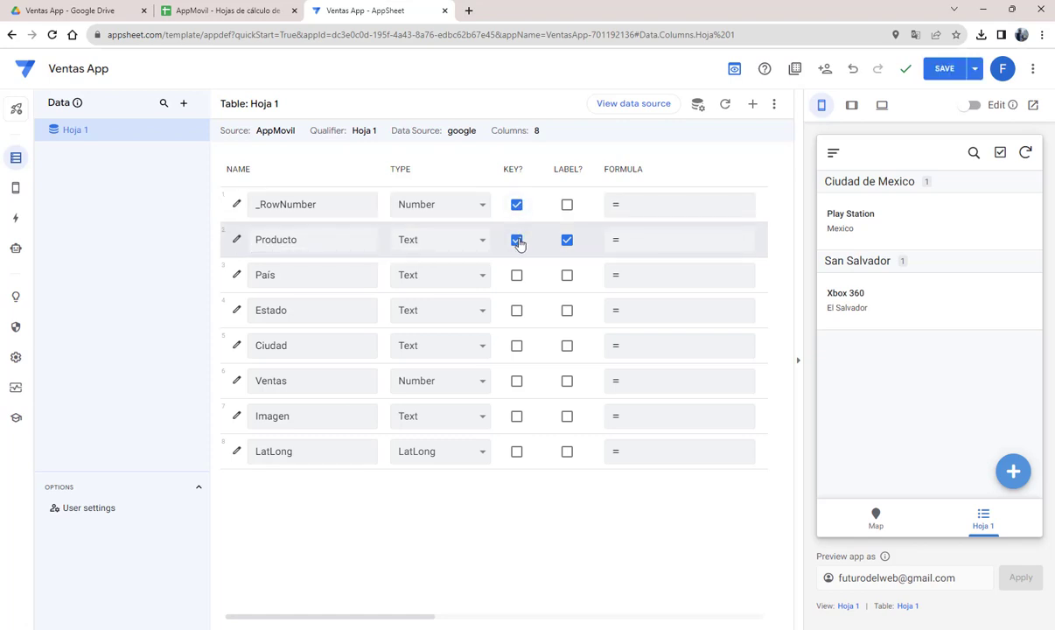
left_click(517, 241)
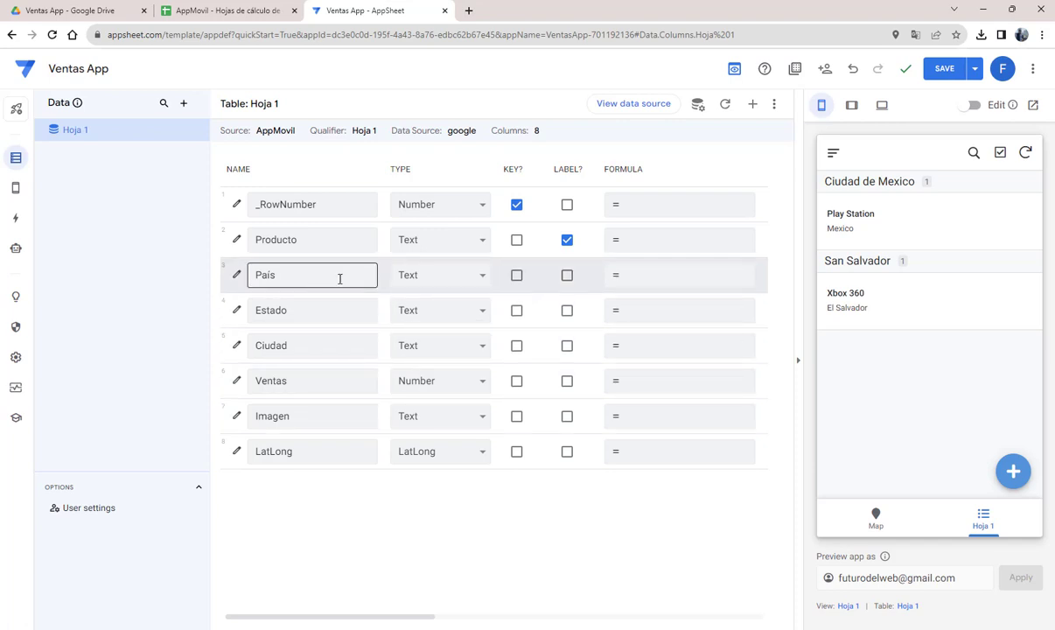
left_click(433, 280)
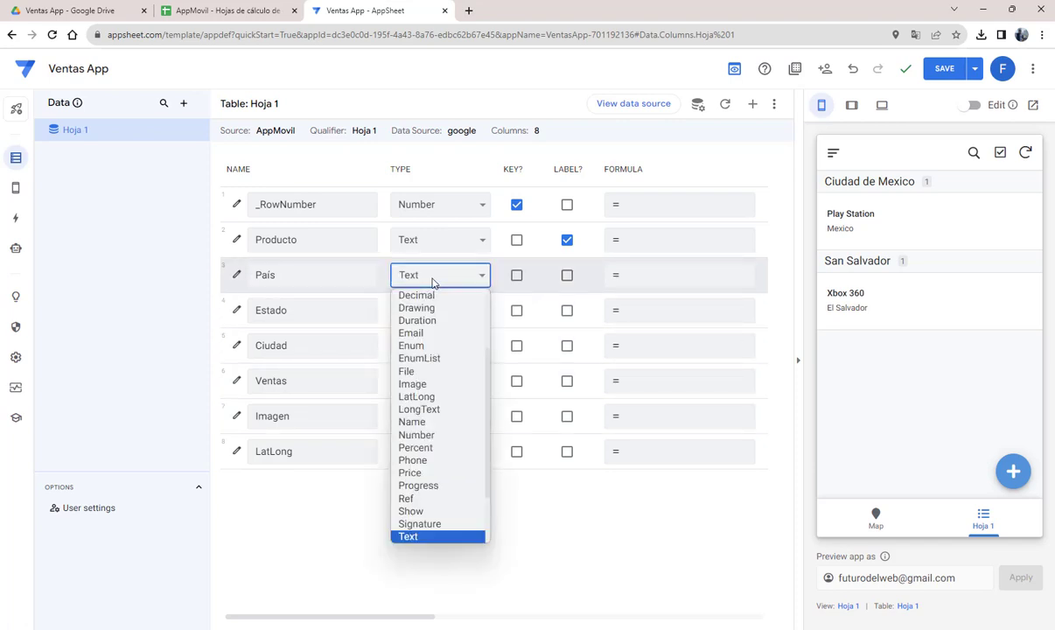
left_click(446, 350)
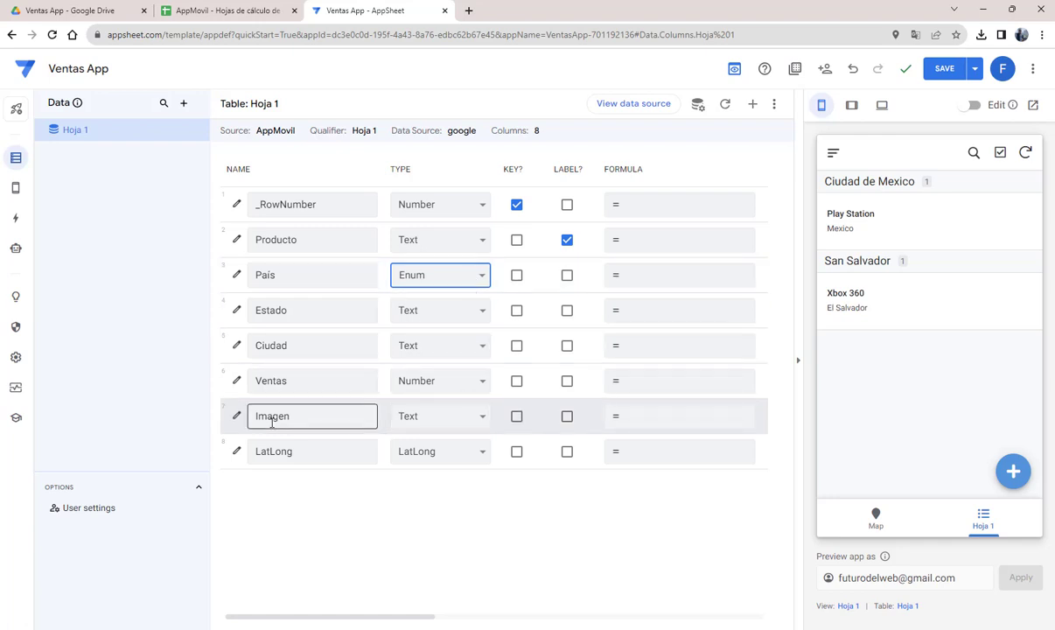
Change the Imagen column type to Image and save the app
left_click(441, 420)
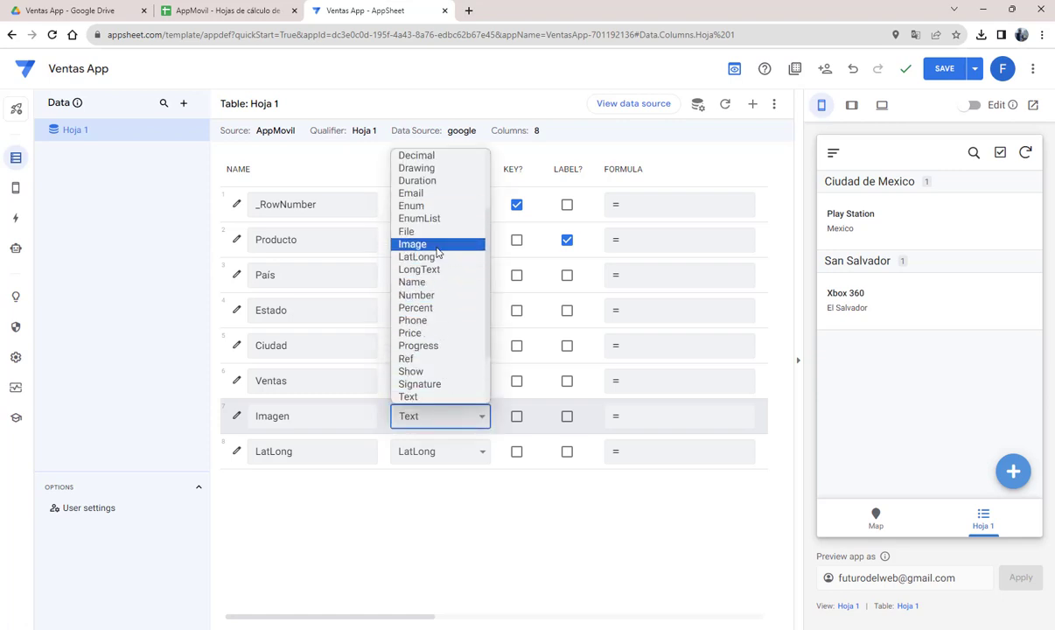
left_click(417, 244)
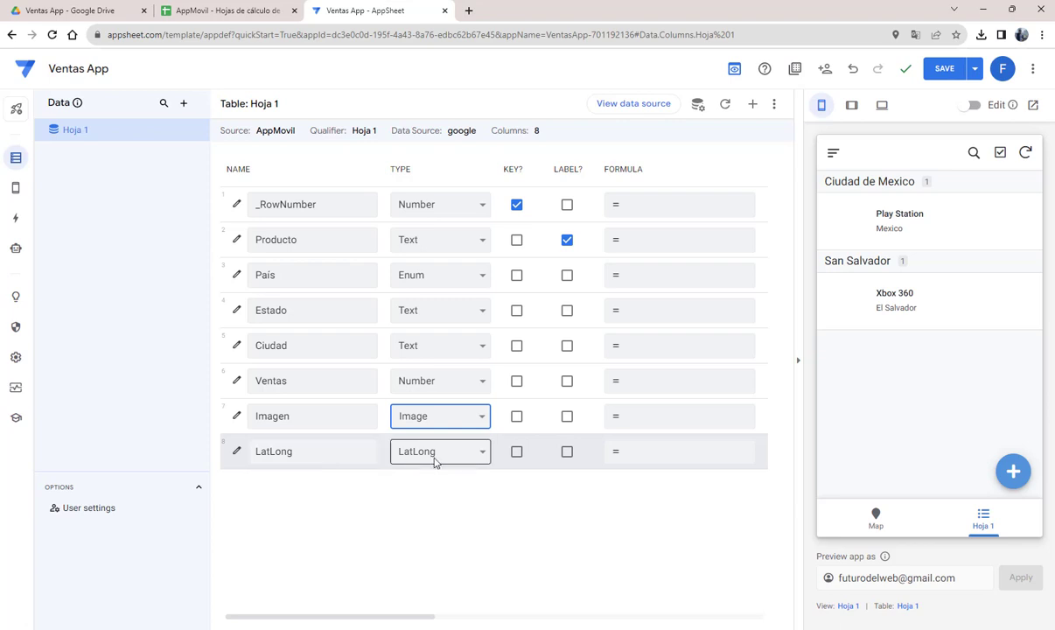
left_click(950, 72)
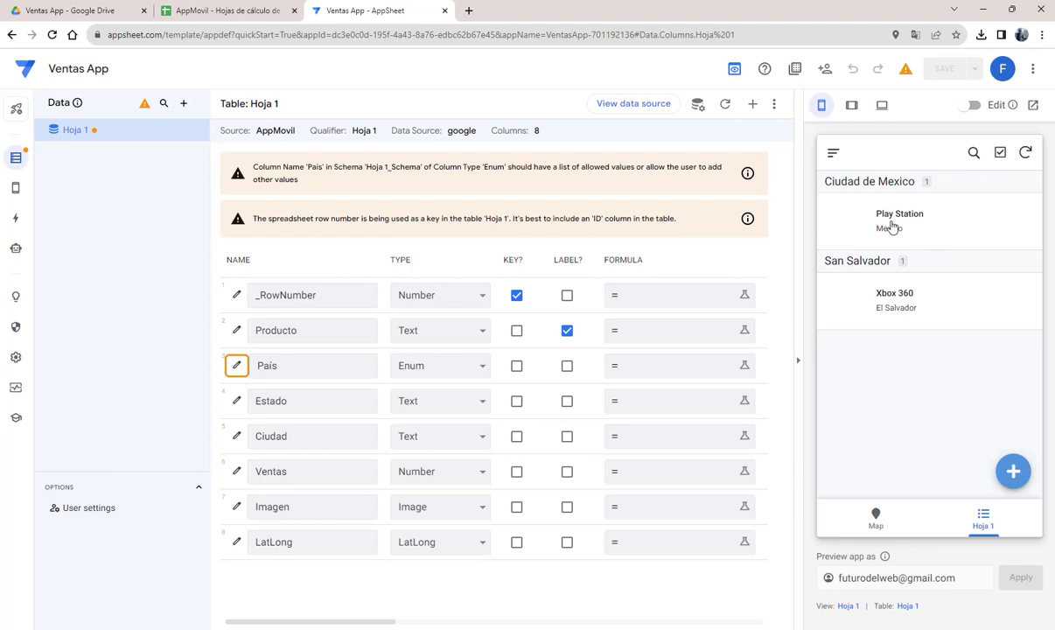
left_click(891, 228)
mouse_move(927, 332)
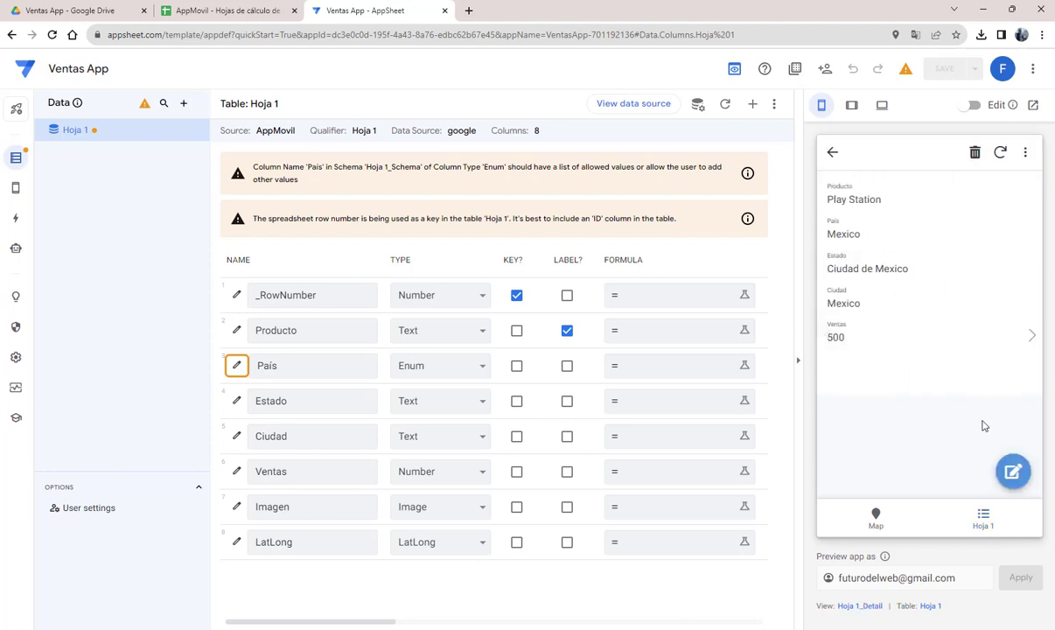
left_click(1011, 471)
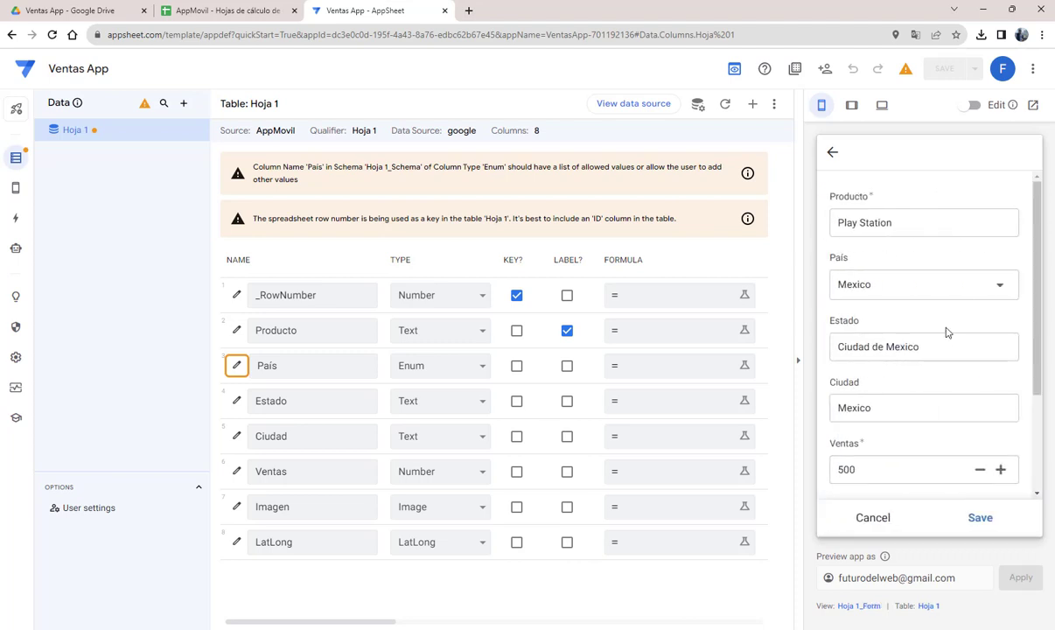
scroll(945, 331, "down", 3)
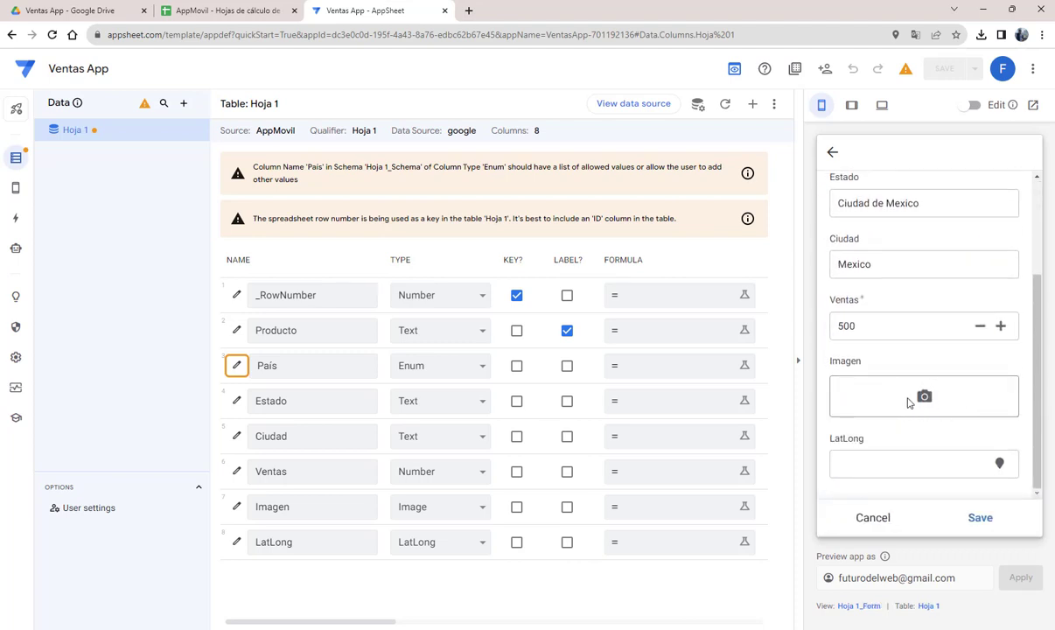
scroll(962, 341, "up", 3)
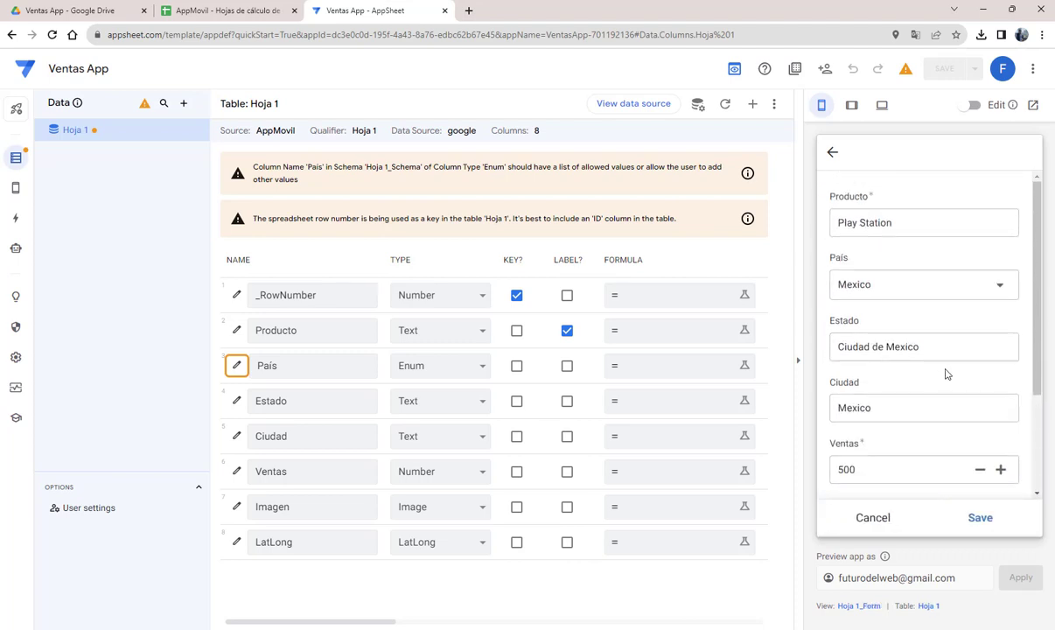
left_click(927, 296)
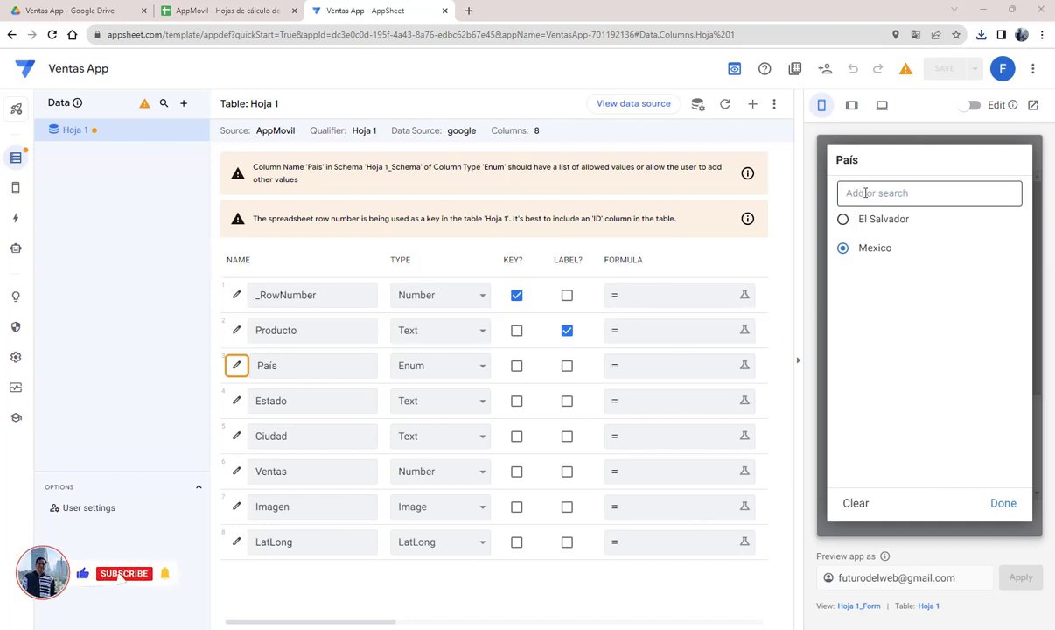
left_click(1003, 503)
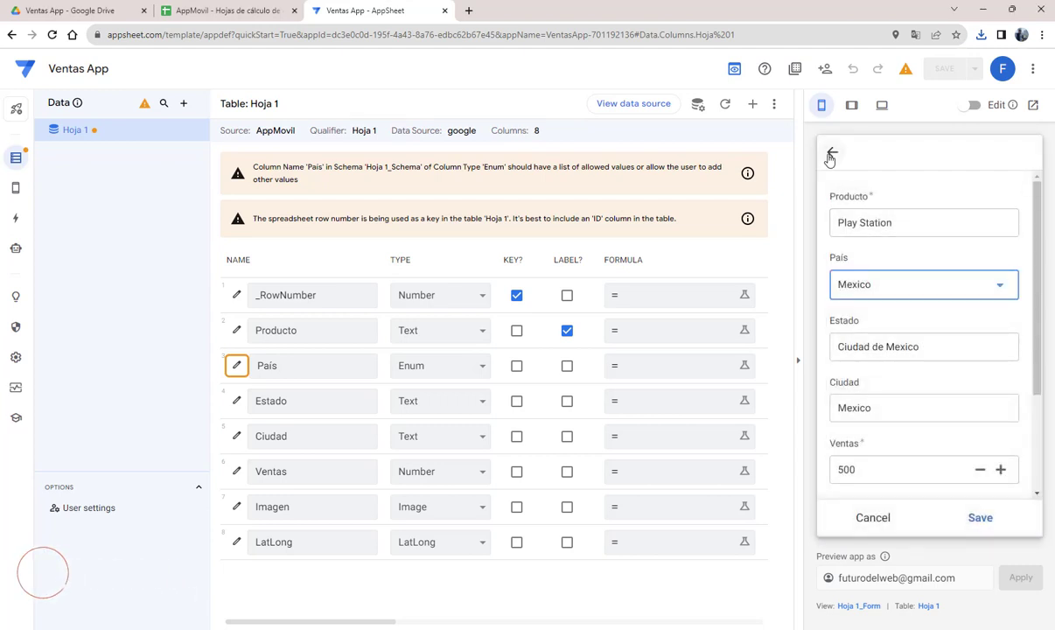
left_click(832, 153)
left_click(832, 153)
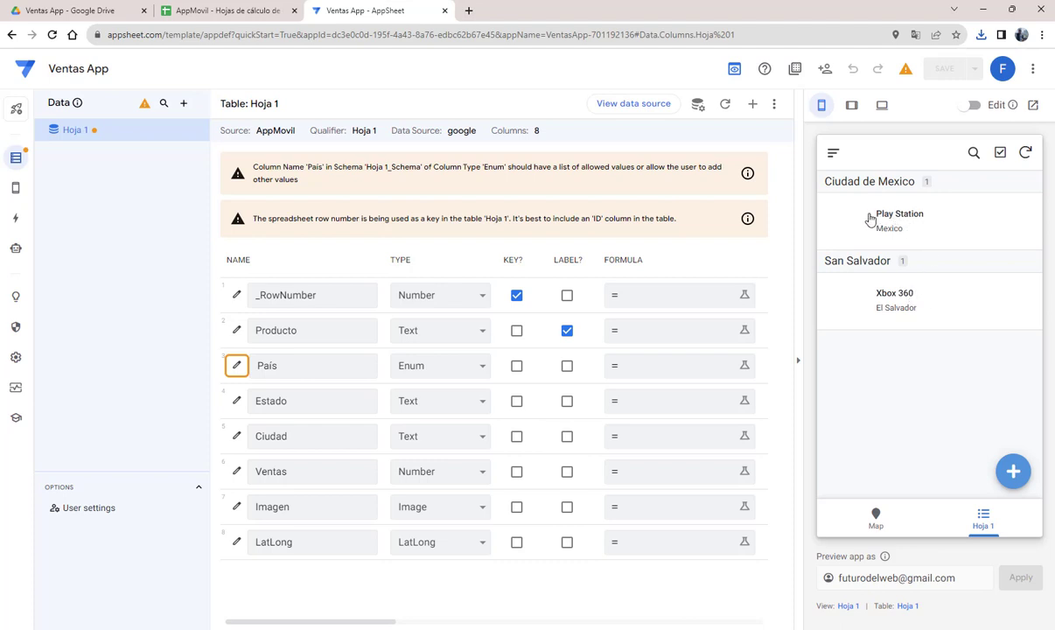
Open the Play Station record in the preview and put it in edit mode
left_click(871, 218)
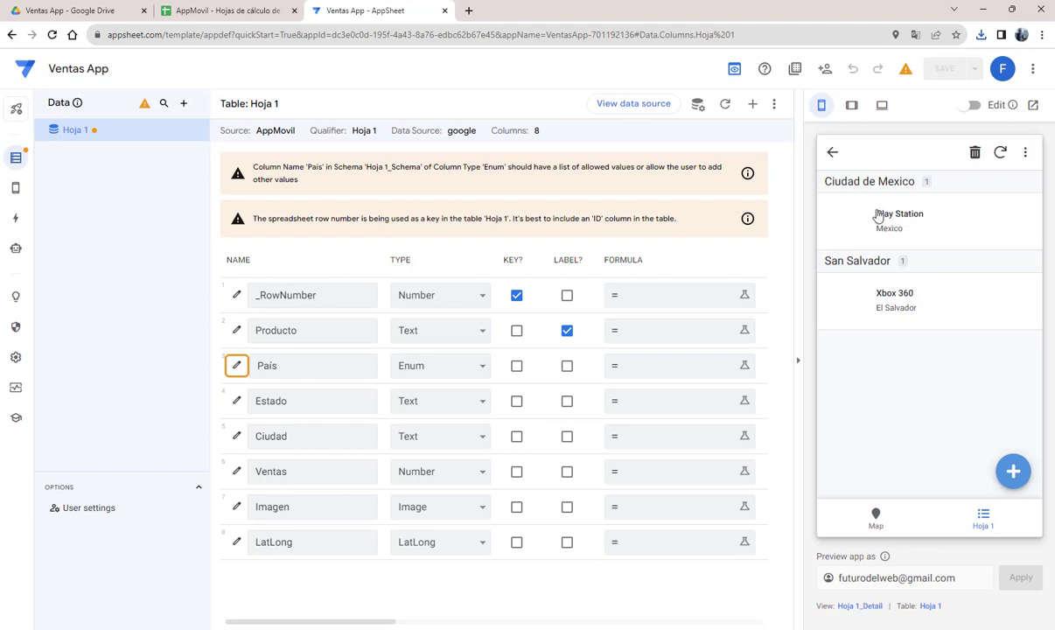
left_click(1013, 472)
scroll(875, 385, "down", 3)
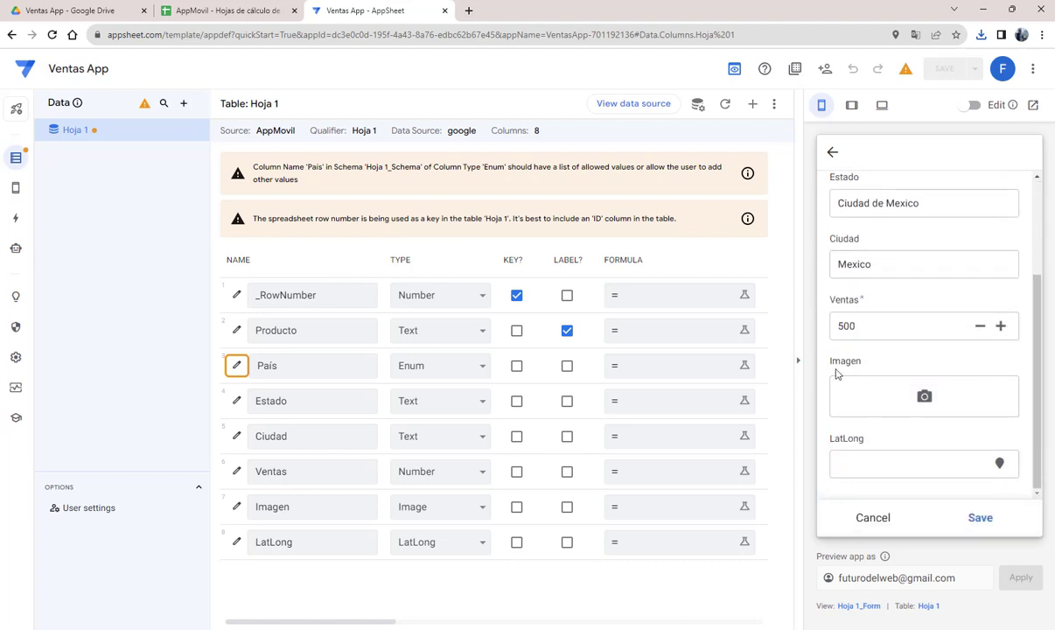
Attach play.jpg from Descargas > Imagenes de productos as the Imagen photo
left_click(924, 398)
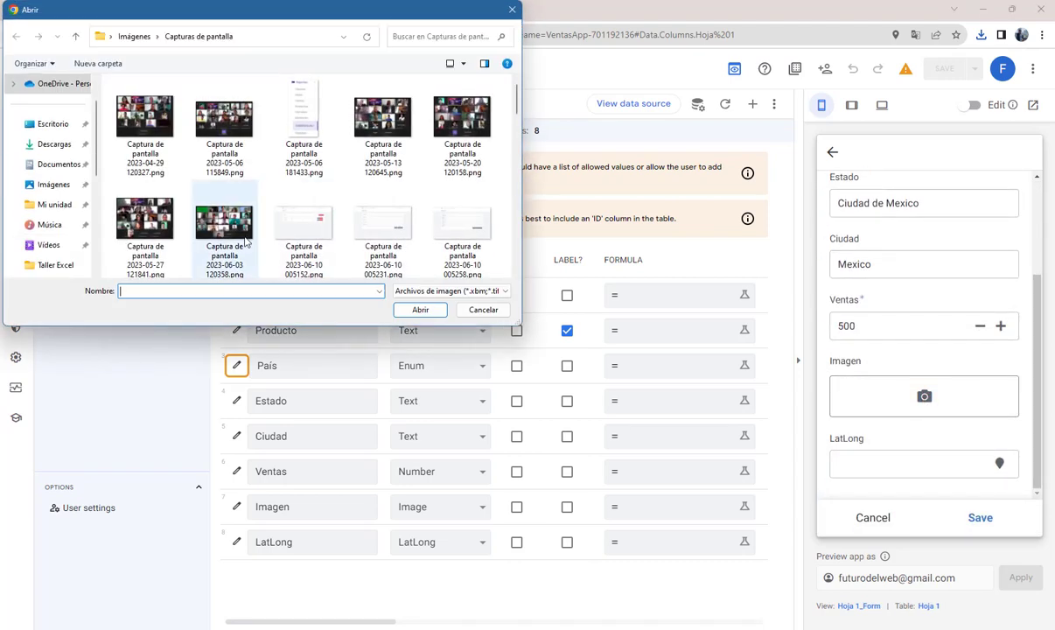
left_click(53, 149)
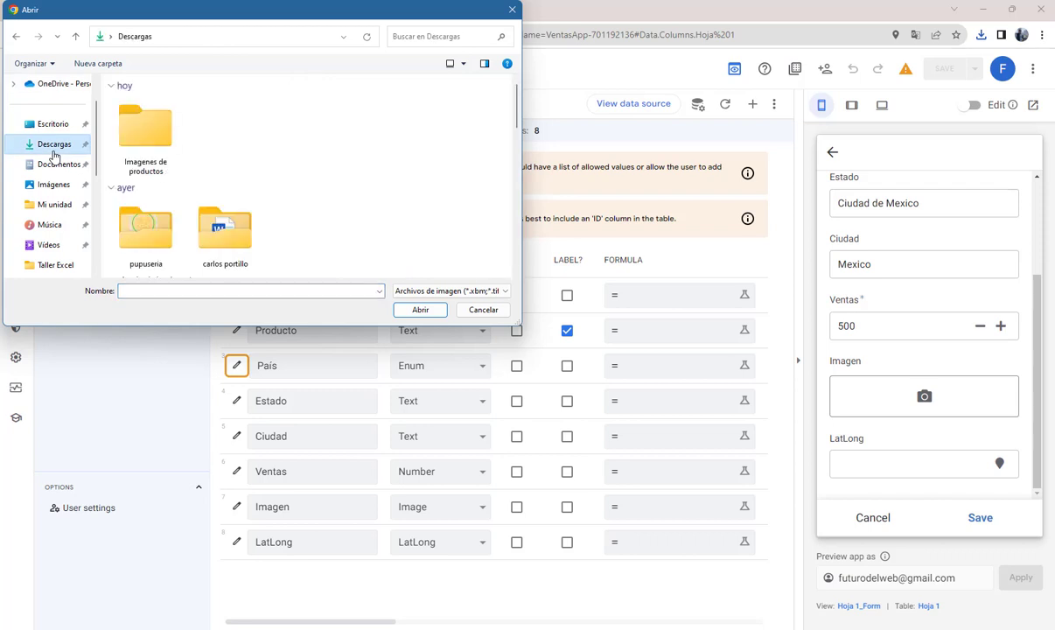
double_click(164, 140)
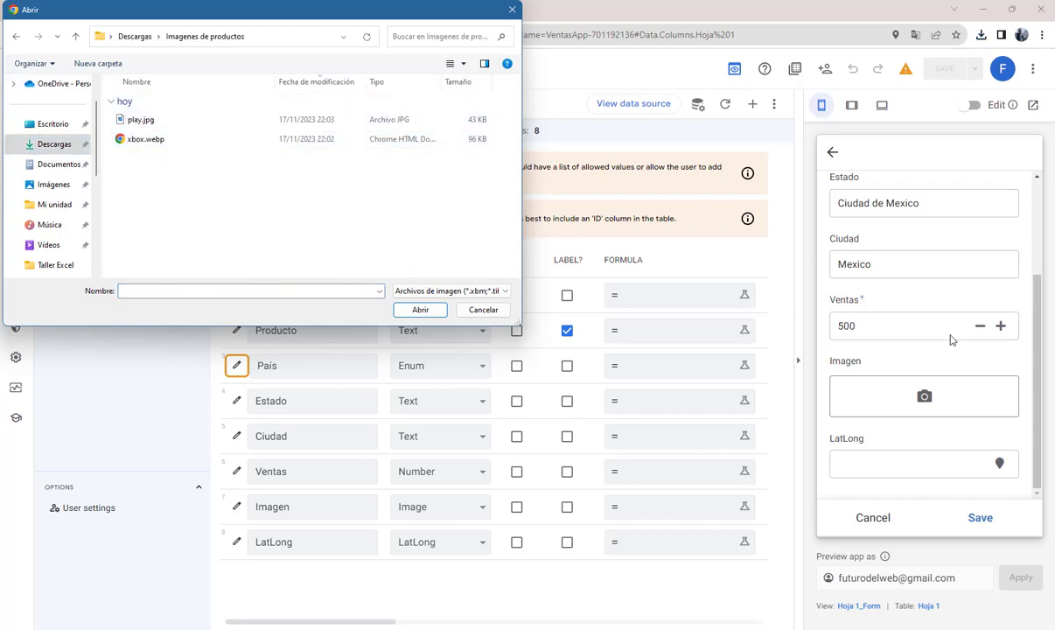
scroll(949, 334, "up", 2)
left_click(142, 124)
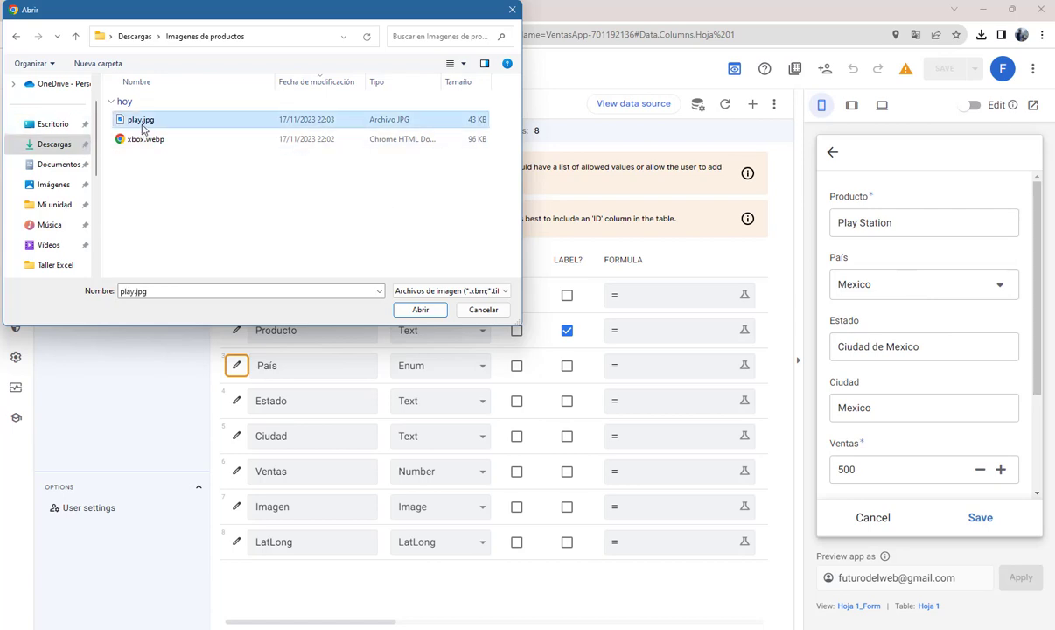
double_click(135, 125)
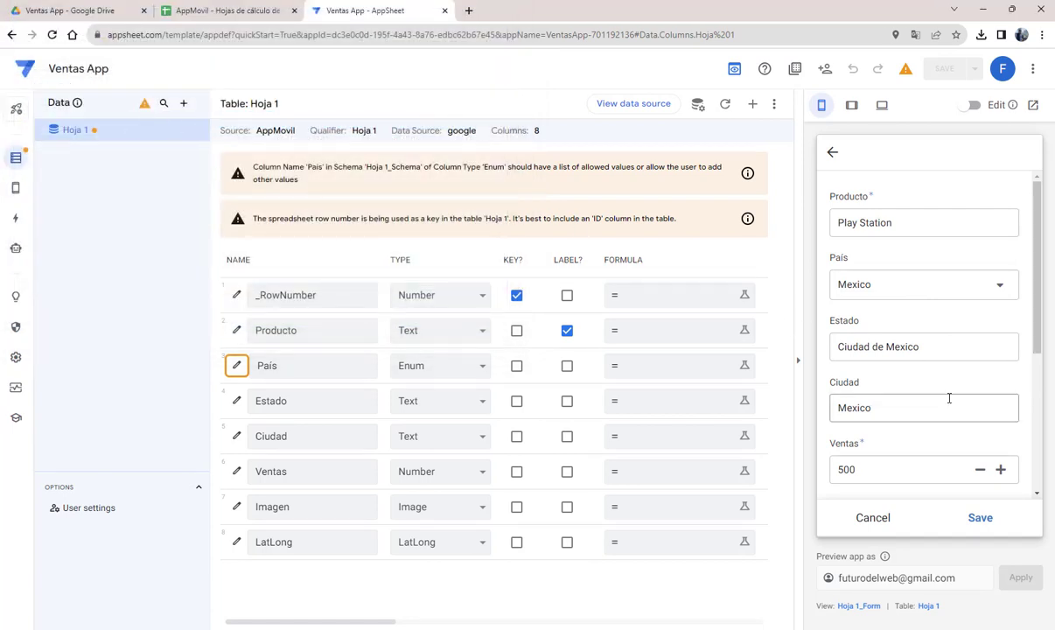
scroll(949, 396, "down", 3)
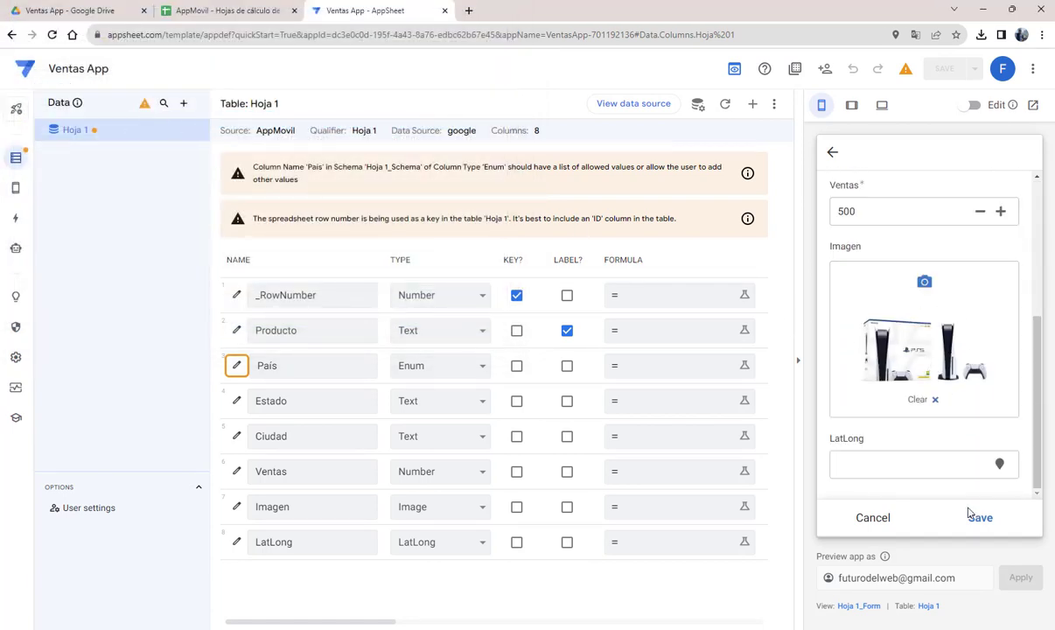
scroll(954, 341, "up", 3)
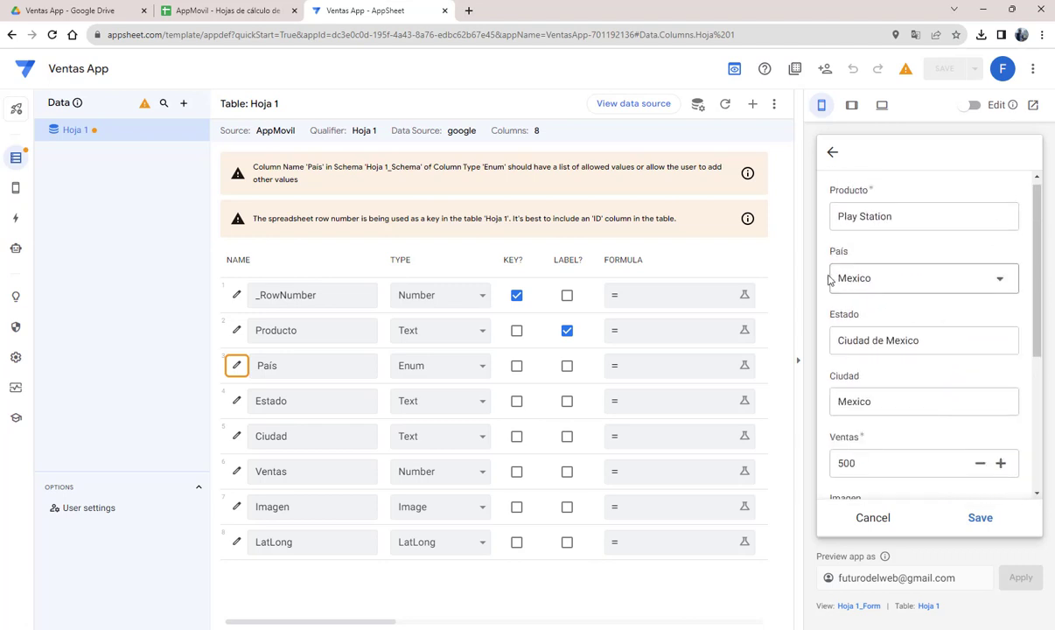
scroll(909, 306, "up", 2)
scroll(945, 376, "down", 5)
Fill the Play Station LatLong with the current location and nudge the pin
left_click(997, 463)
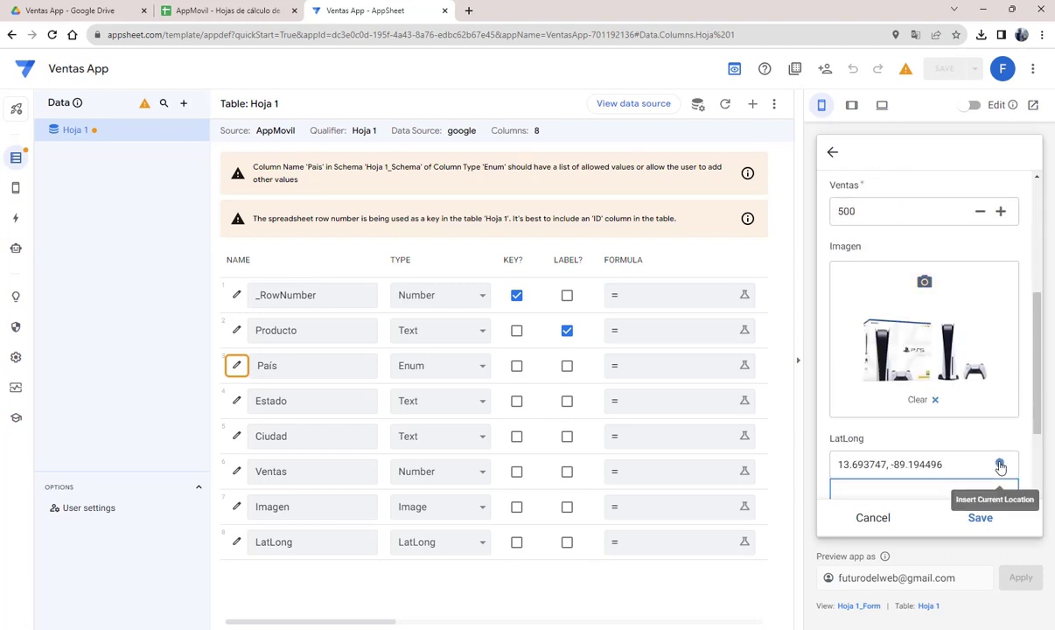
scroll(955, 432, "down", 3)
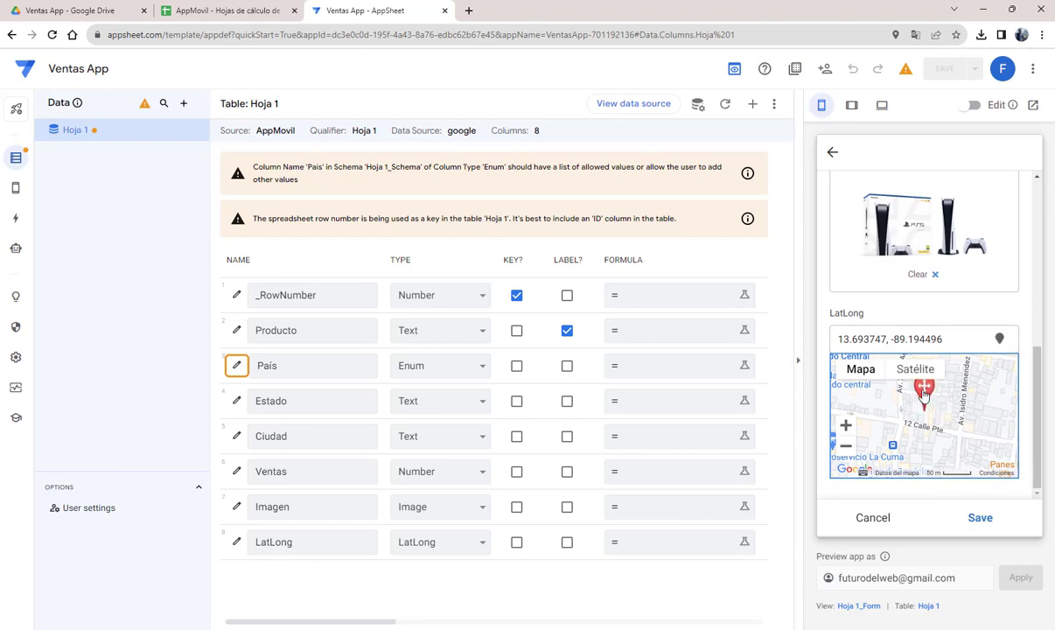
left_click(874, 402)
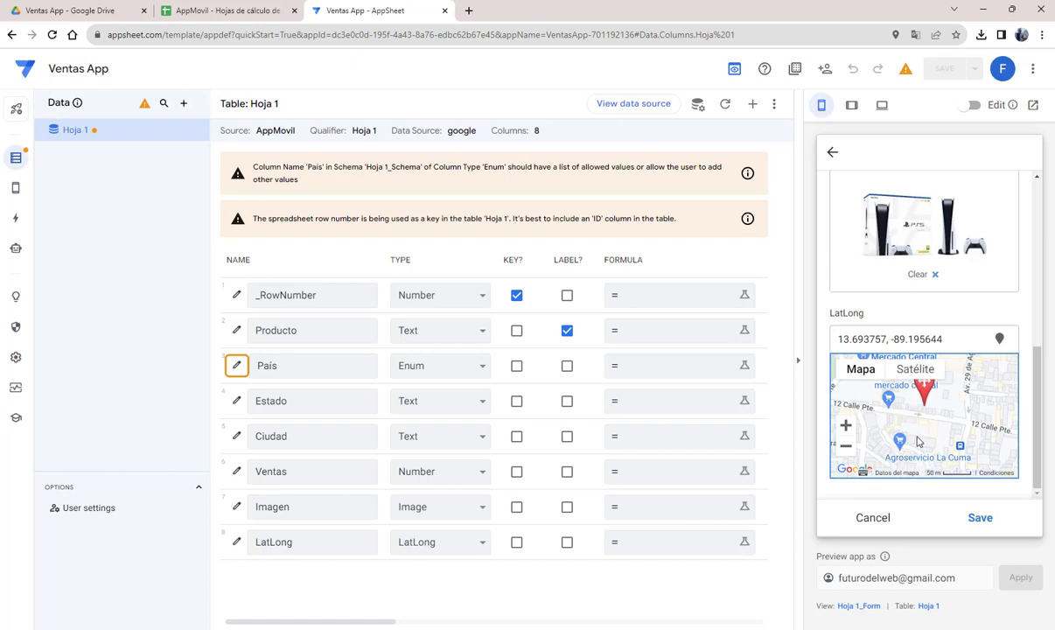
Zoom the map out, drag the pin to Mexico (23.991020, -101.500332), and save the record
left_click(845, 446)
left_click(845, 446)
left_click(846, 446)
left_click(846, 446)
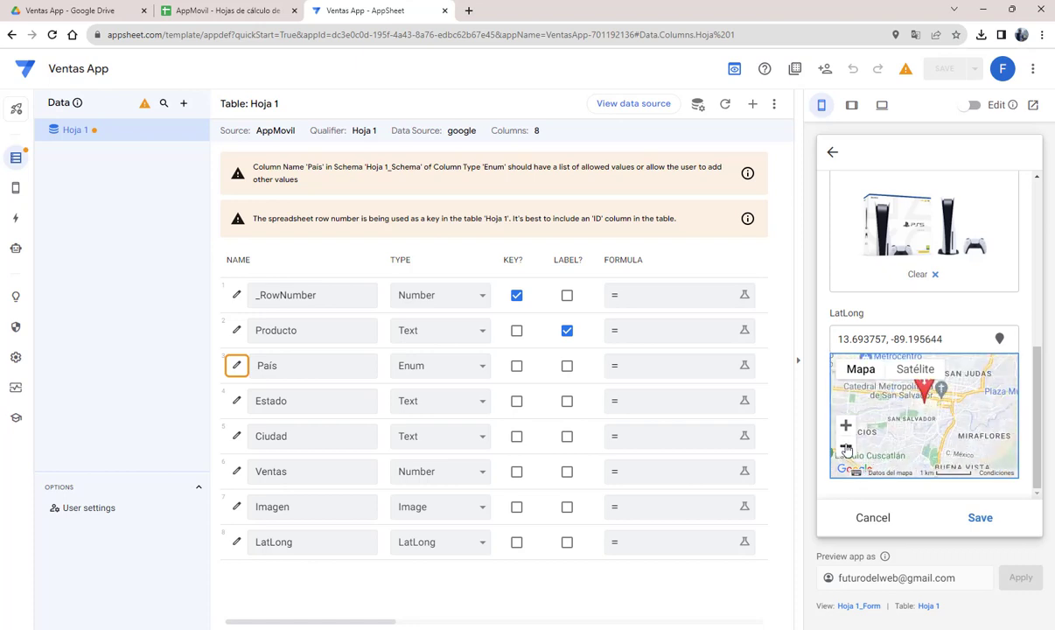
left_click(846, 448)
left_click(846, 448)
left_click(845, 448)
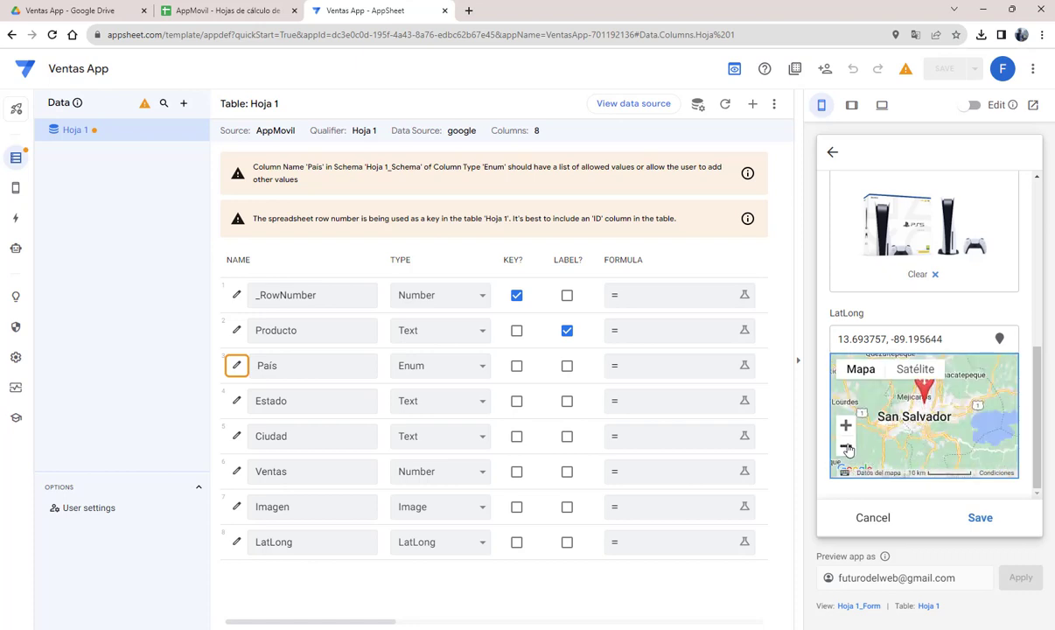
left_click(846, 447)
left_click(846, 448)
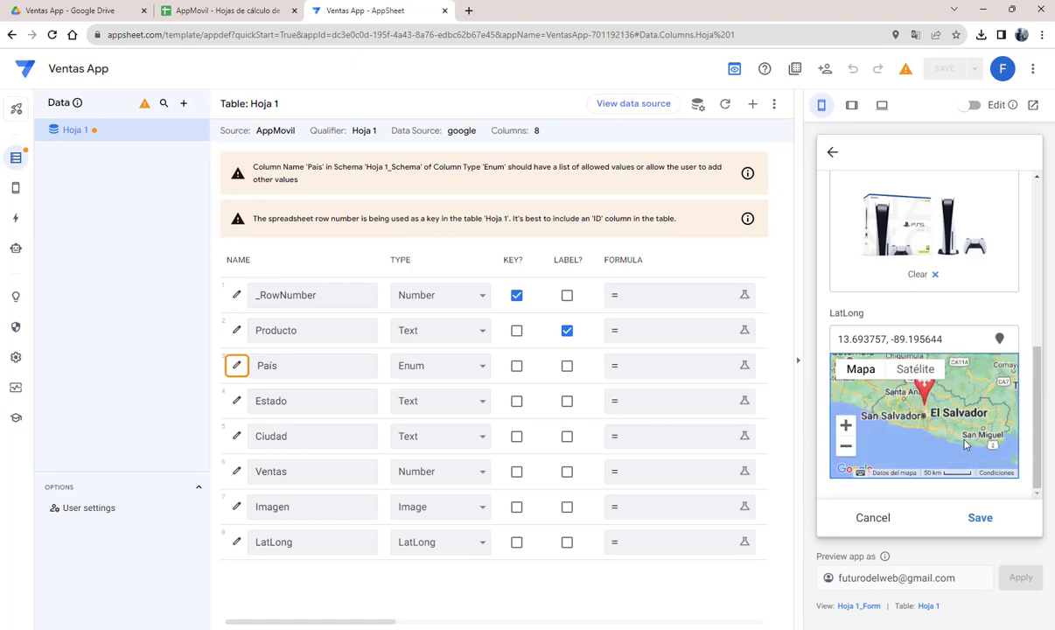
left_click(846, 447)
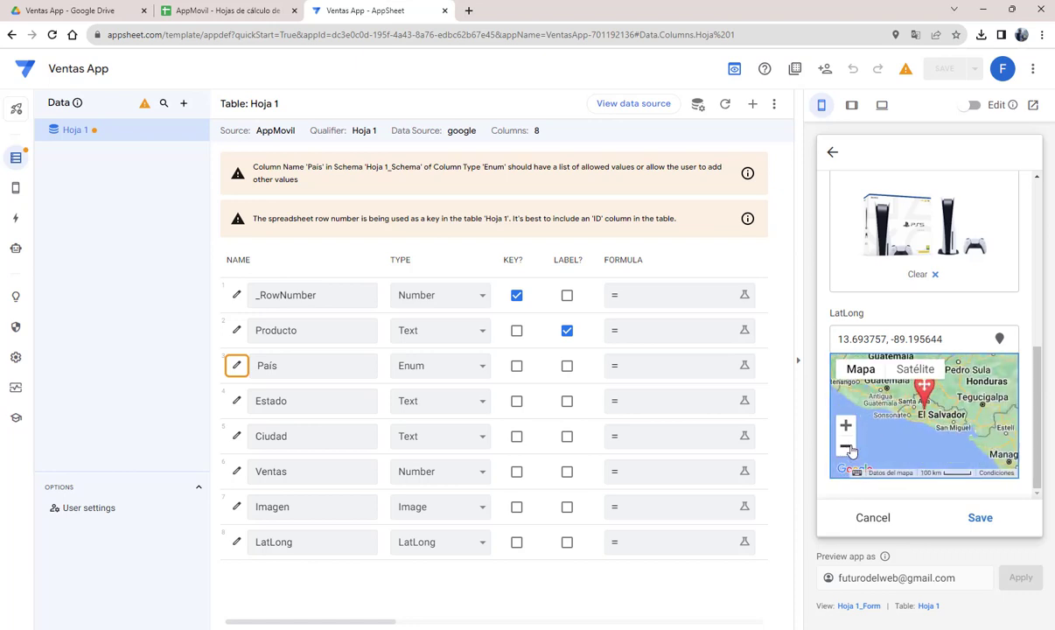
left_click(845, 448)
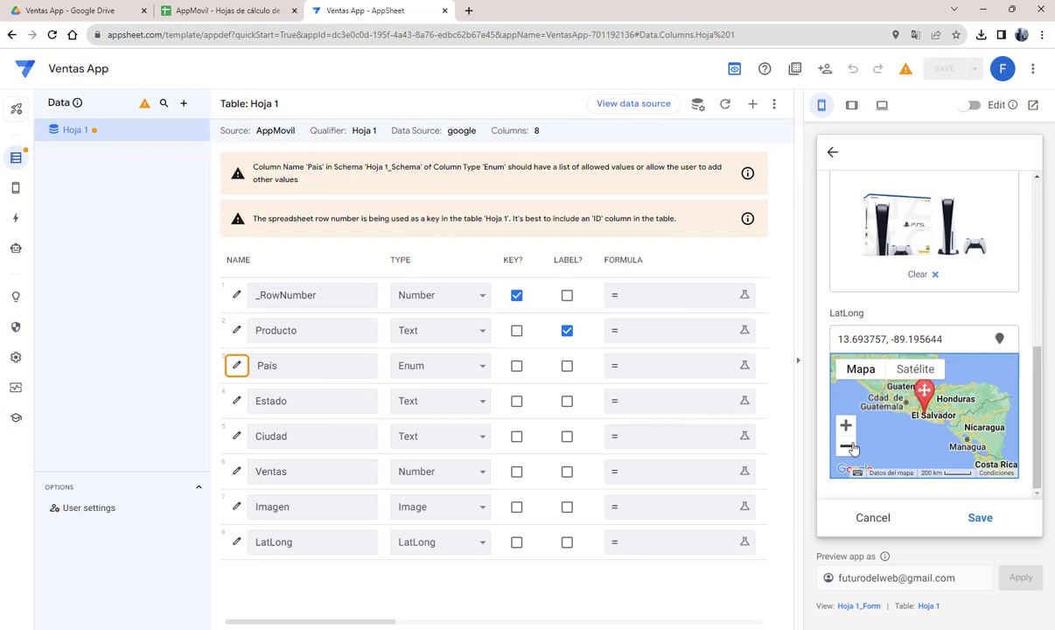
left_click(848, 447)
left_click(847, 446)
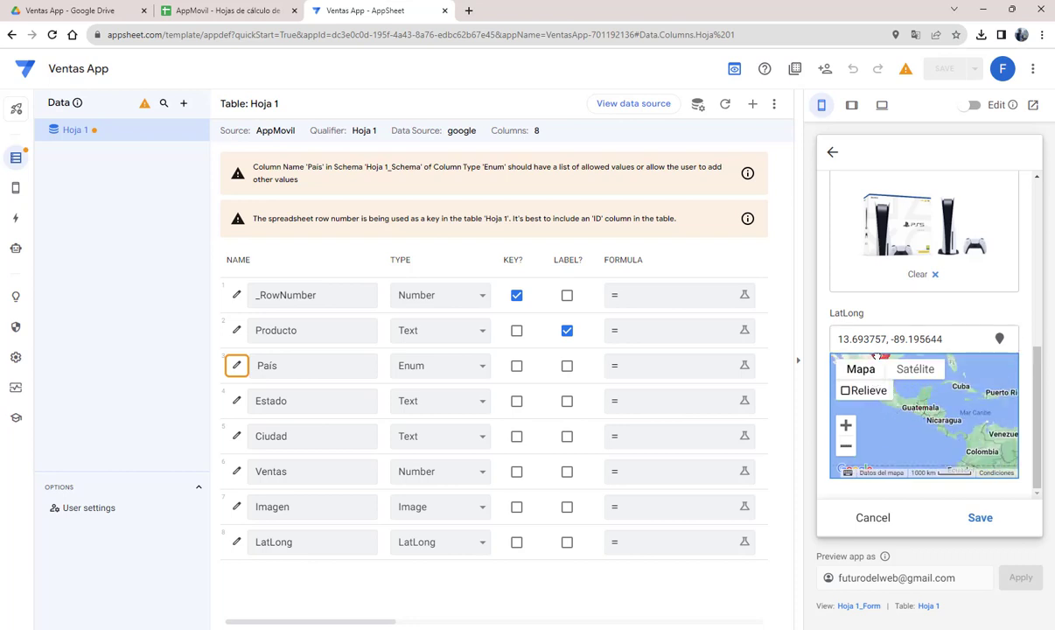
mouse_move(880, 405)
left_mouse_down()
mouse_move(922, 427)
mouse_move(925, 384)
left_mouse_up()
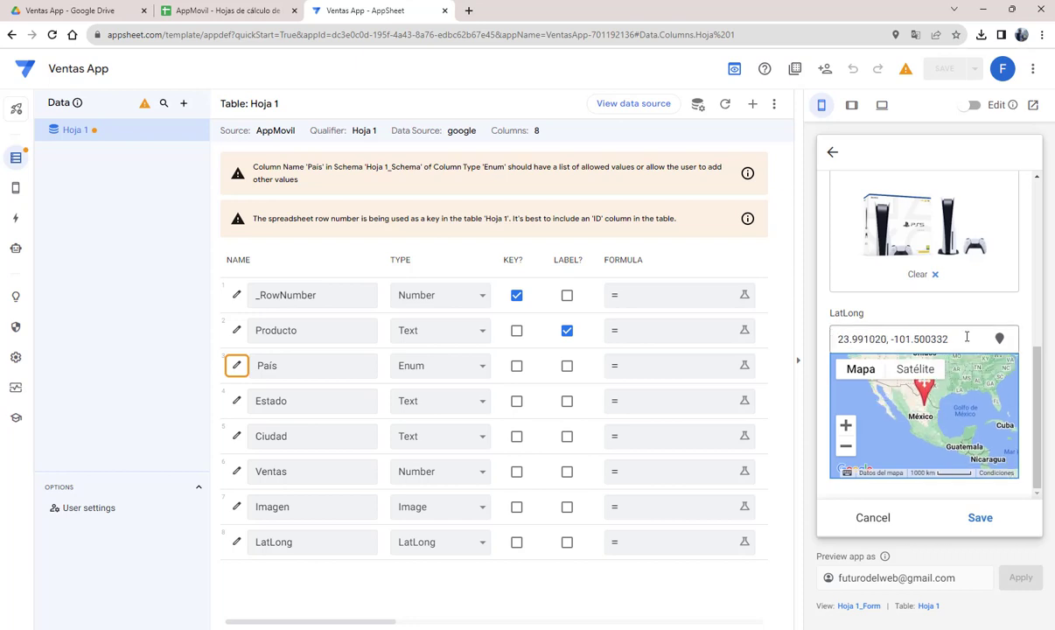
left_click(981, 519)
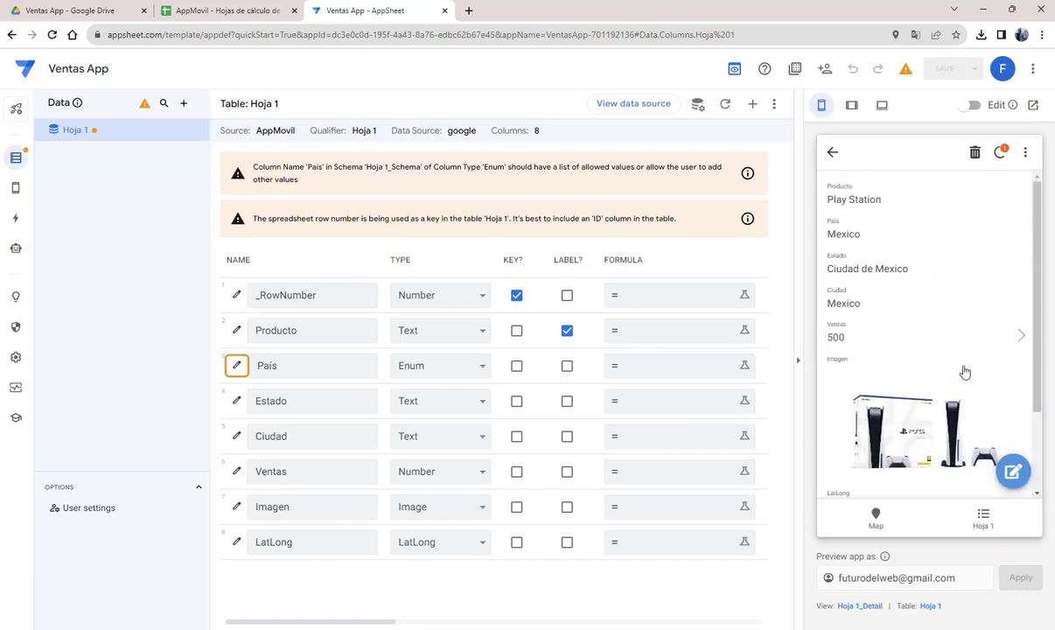
Sync the saved Play Station record and return to the Hoja 1 product list
scroll(934, 474, "down", 3)
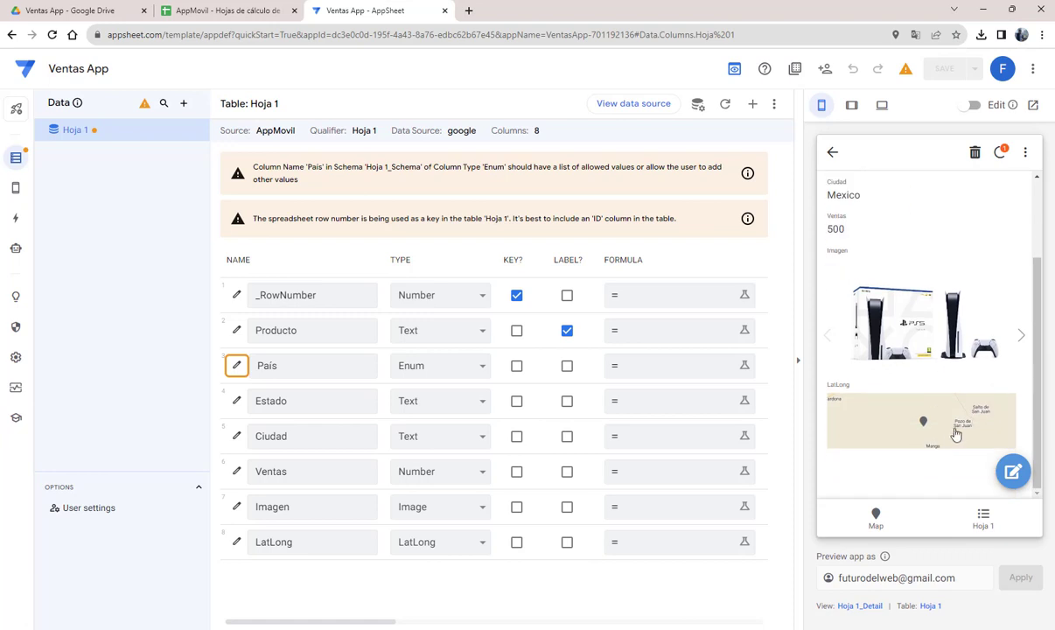
scroll(930, 378, "up", 3)
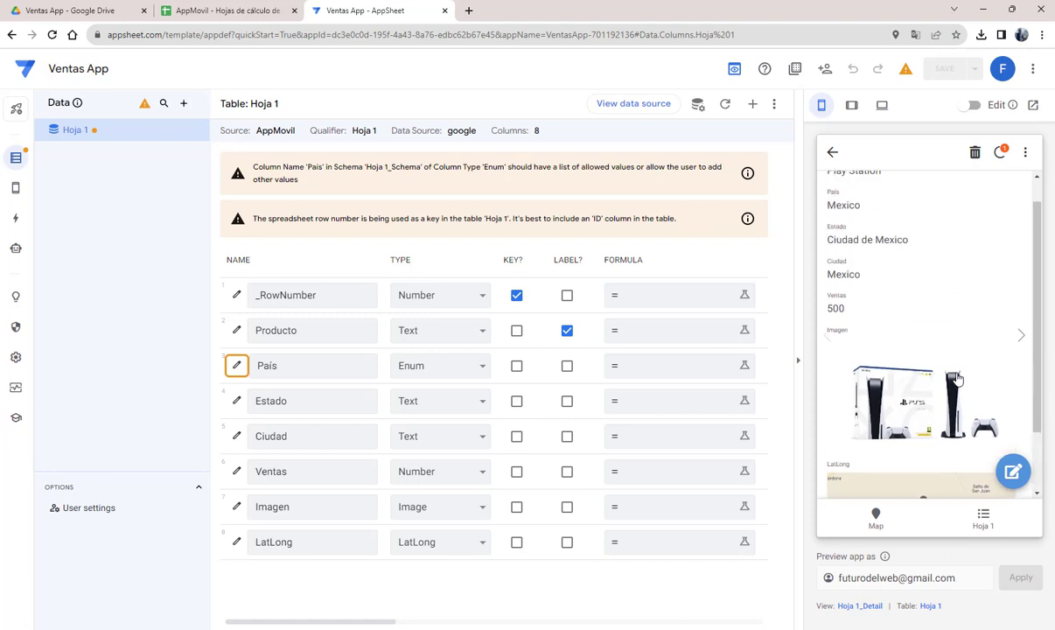
left_click(1003, 155)
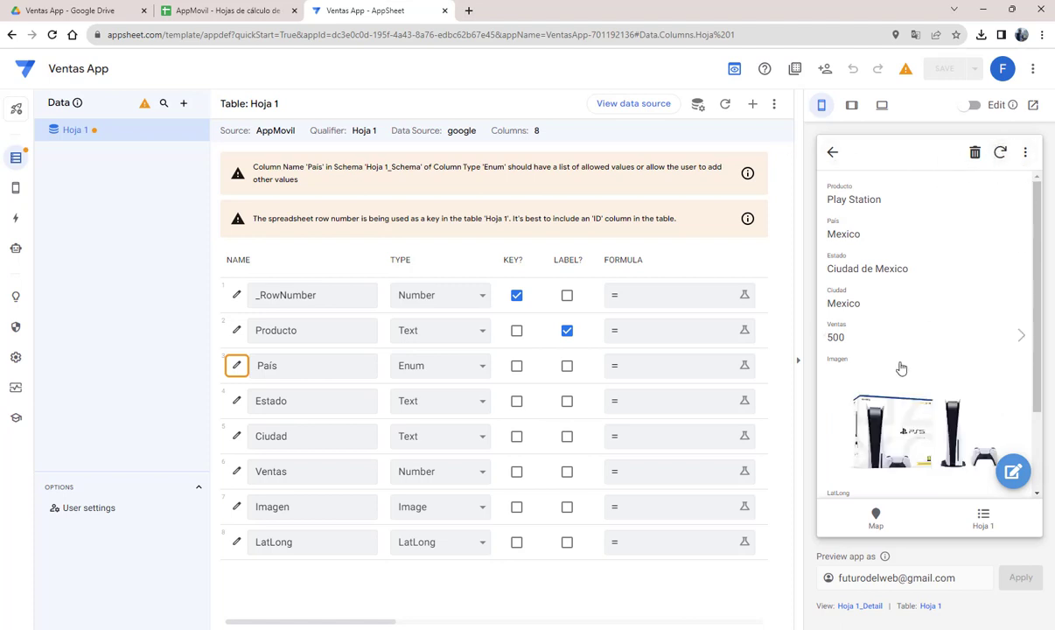
left_click(830, 155)
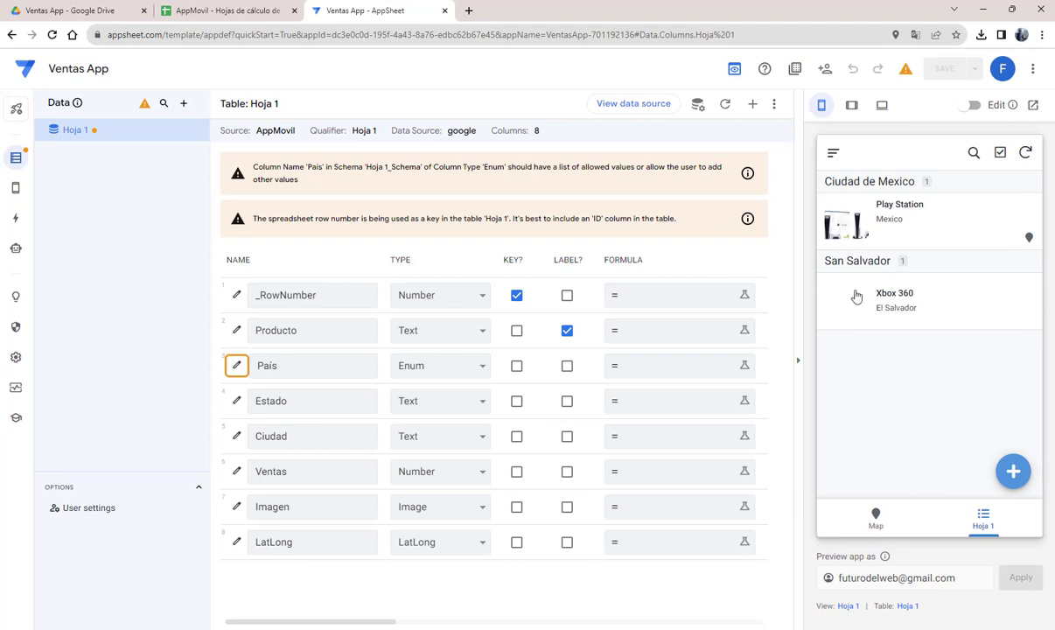
Open the Xbox 360 record for editing and attach the xbox image as its Imagen photo
left_click(909, 303)
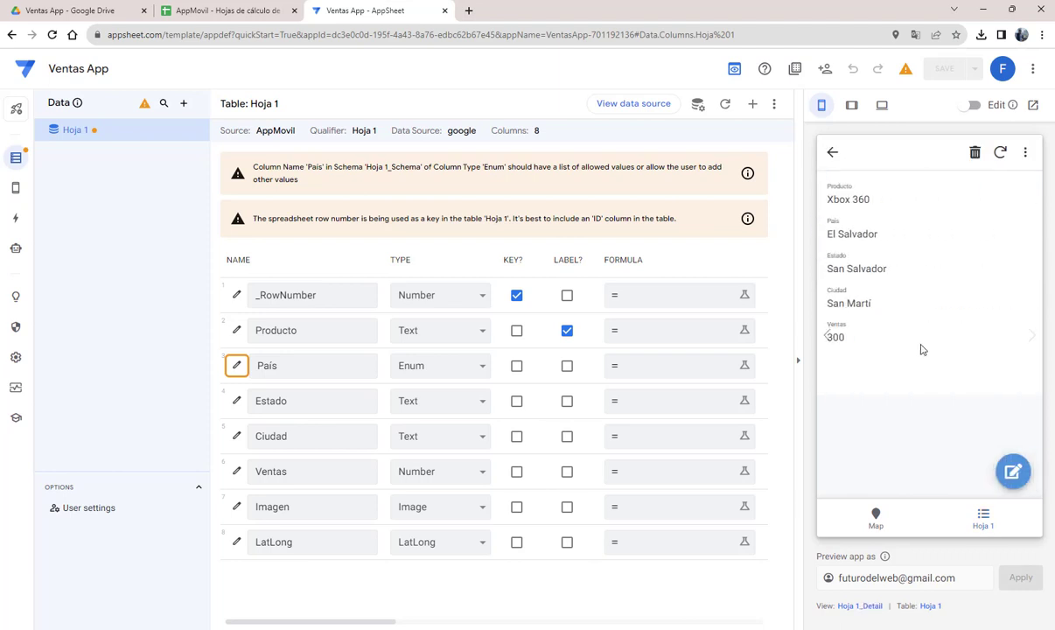
left_click(1011, 474)
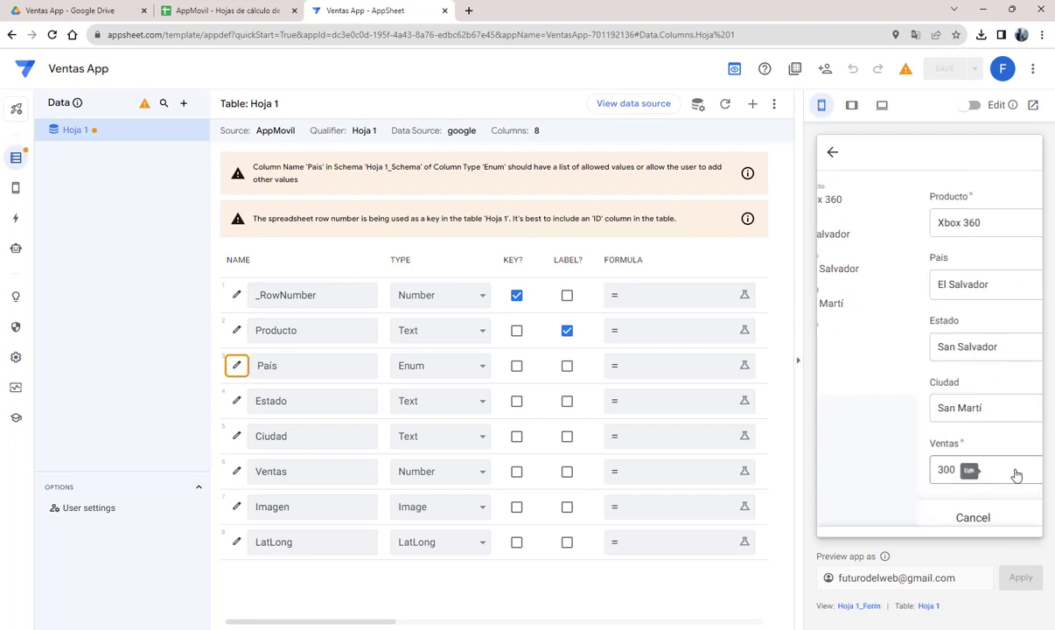
scroll(918, 394, "down", 2)
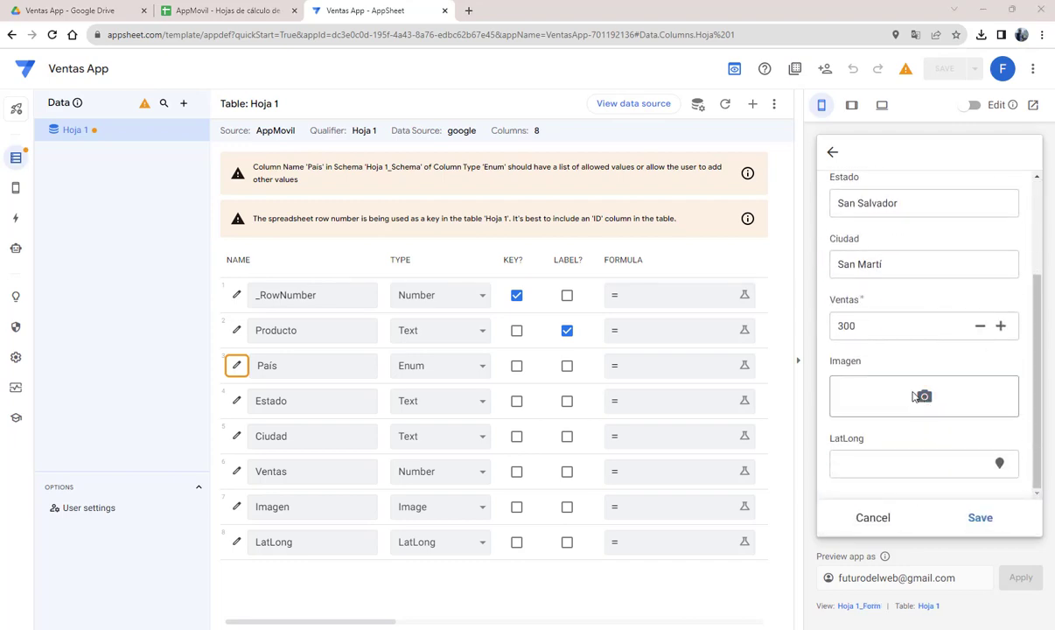
left_click(914, 396)
left_click(153, 138)
double_click(153, 139)
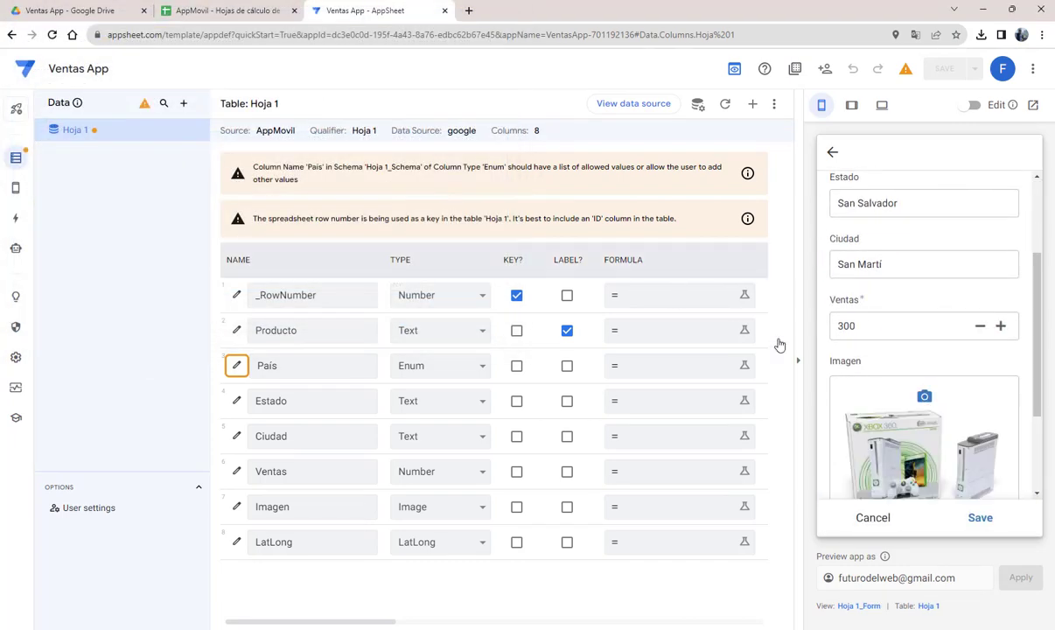
scroll(914, 350, "down", 2)
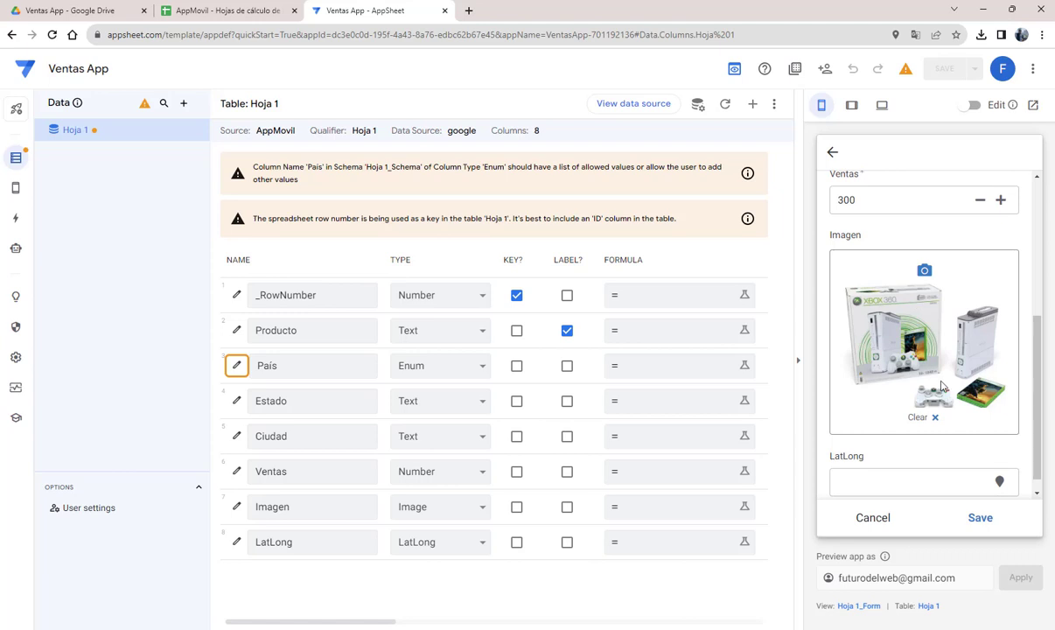
scroll(941, 385, "down", 1)
Set Xbox 360's LatLong to the current location, save, sync, and return to the list
left_click(975, 462)
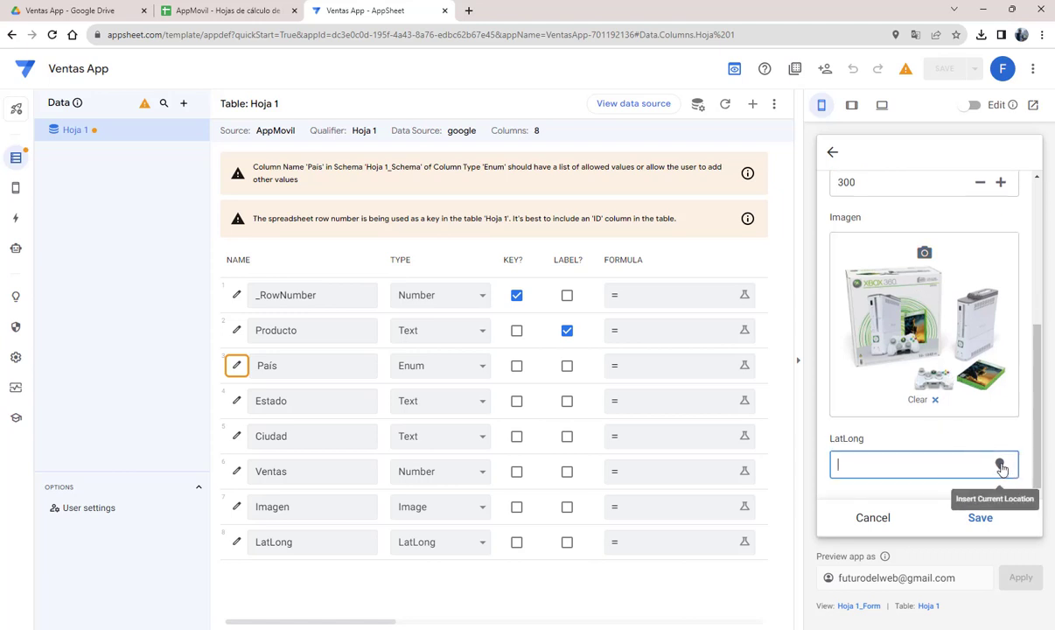
left_click(1000, 466)
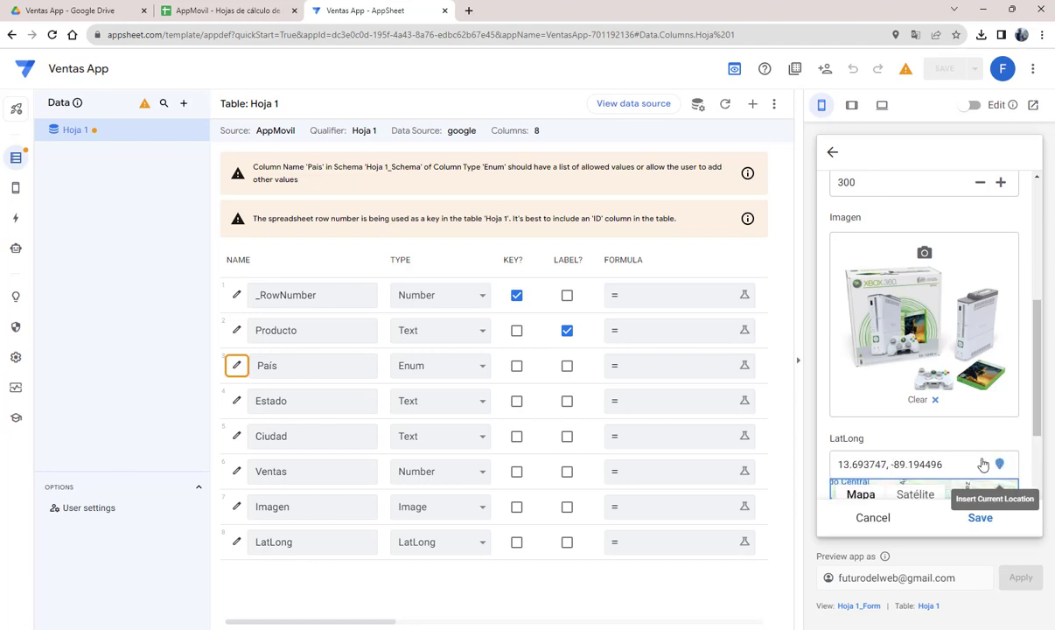
scroll(934, 458, "down", 2)
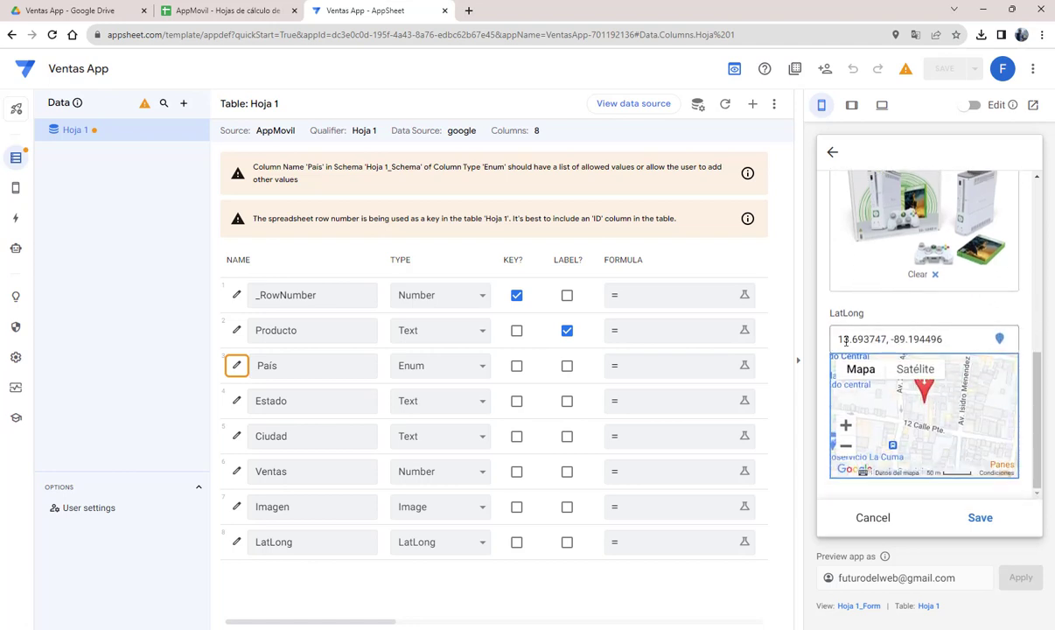
left_click(979, 518)
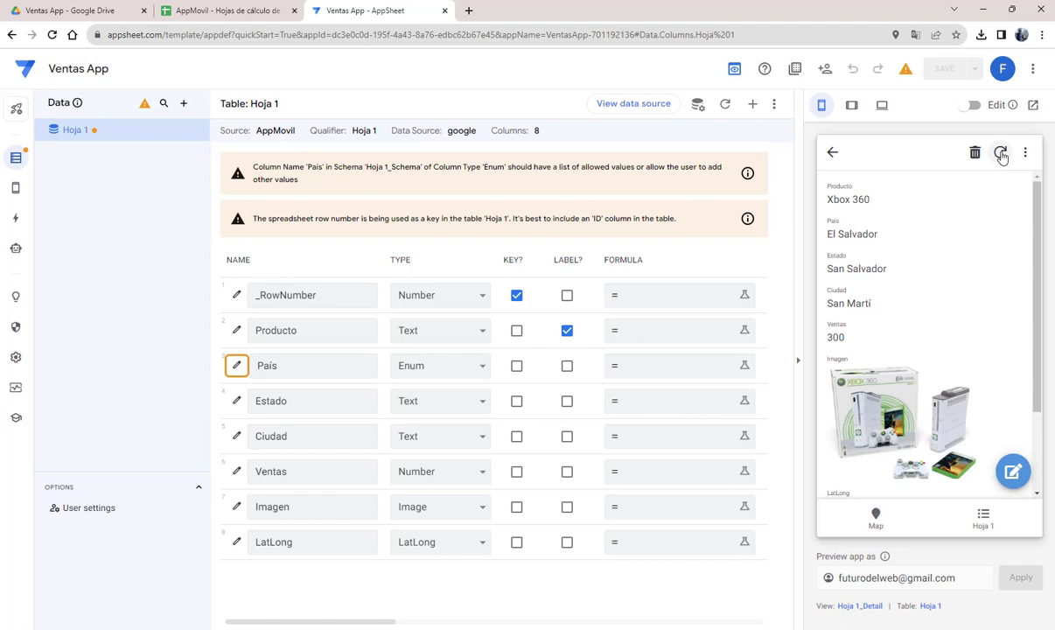
left_click(1000, 153)
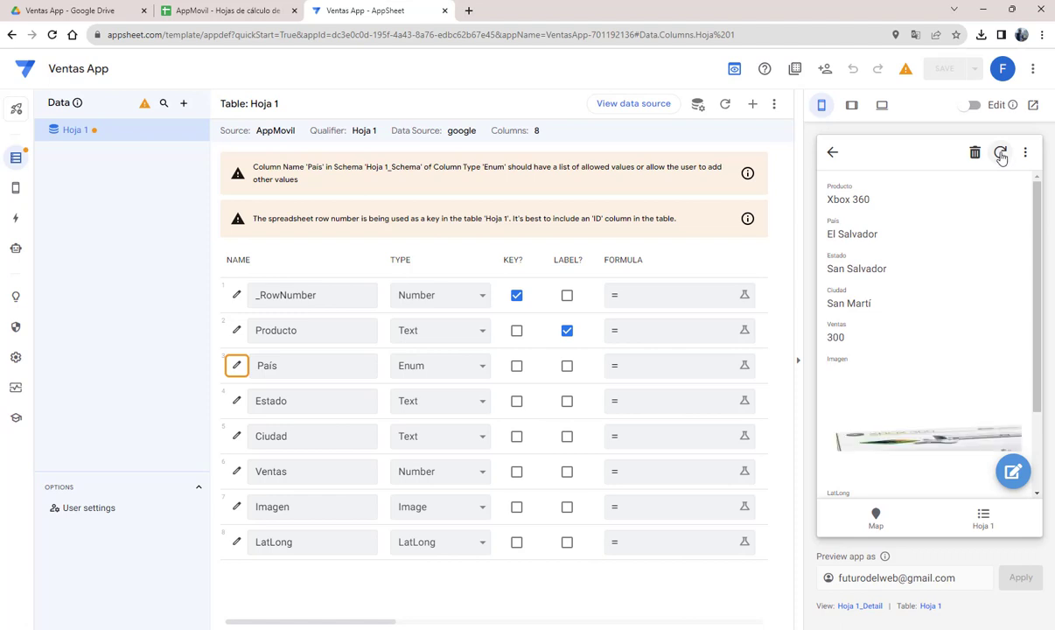
left_click(831, 151)
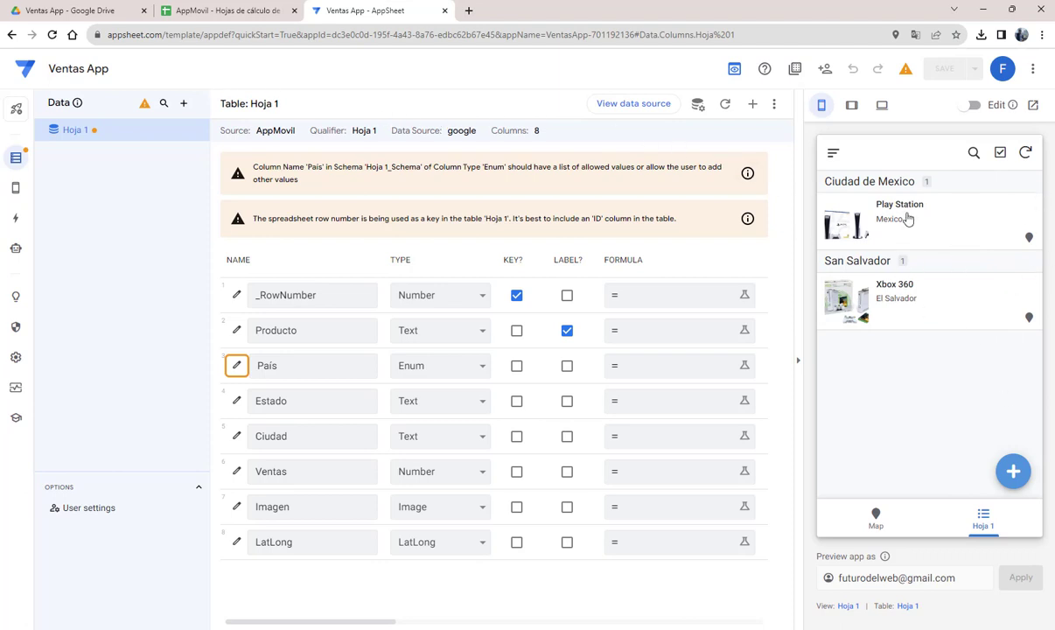
left_click(876, 520)
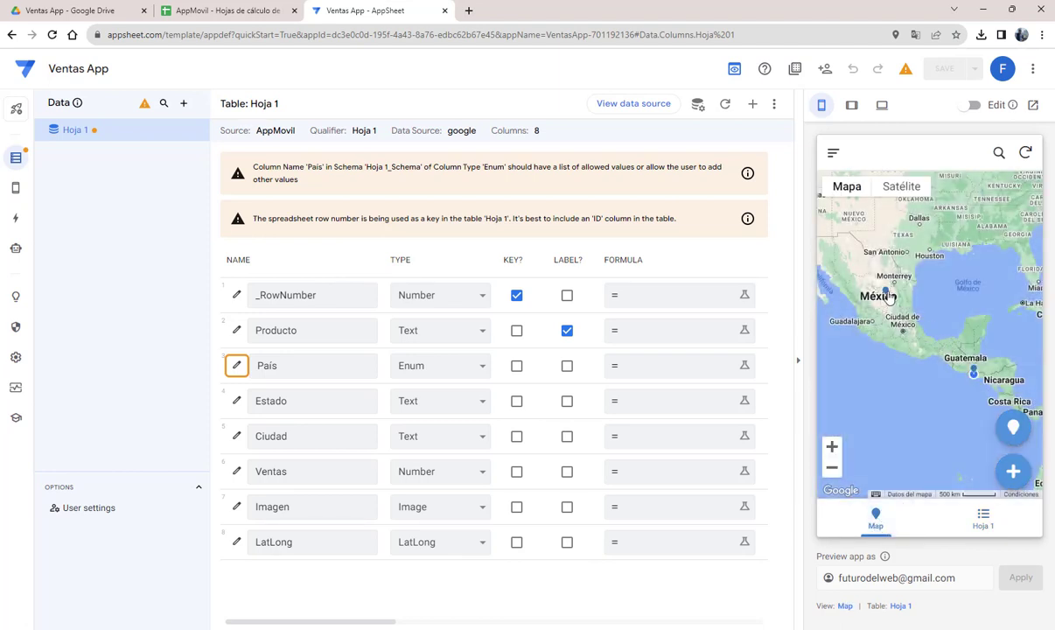
left_click(886, 294)
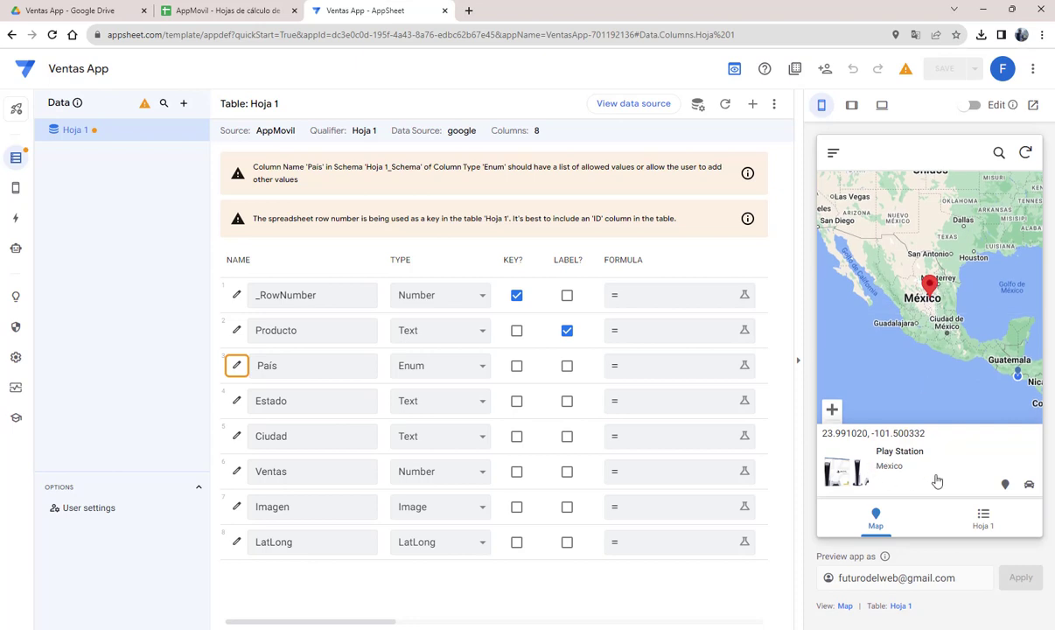
left_click(1018, 377)
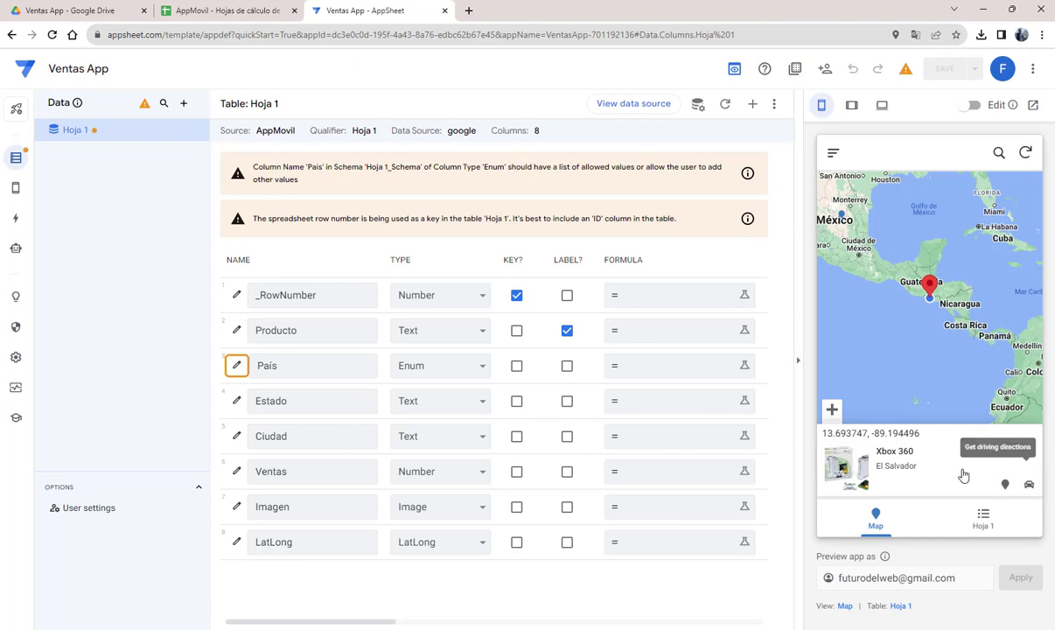
left_click(993, 527)
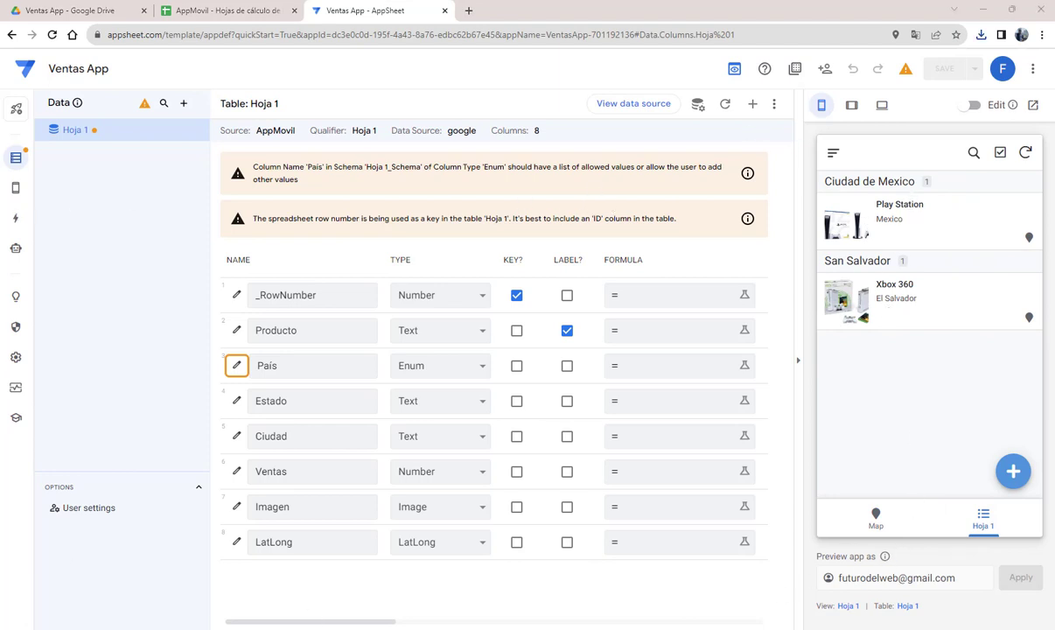
Start a new product record and choose Costa Rica as its País
left_click(1014, 474)
type("Nintendo Swirch")
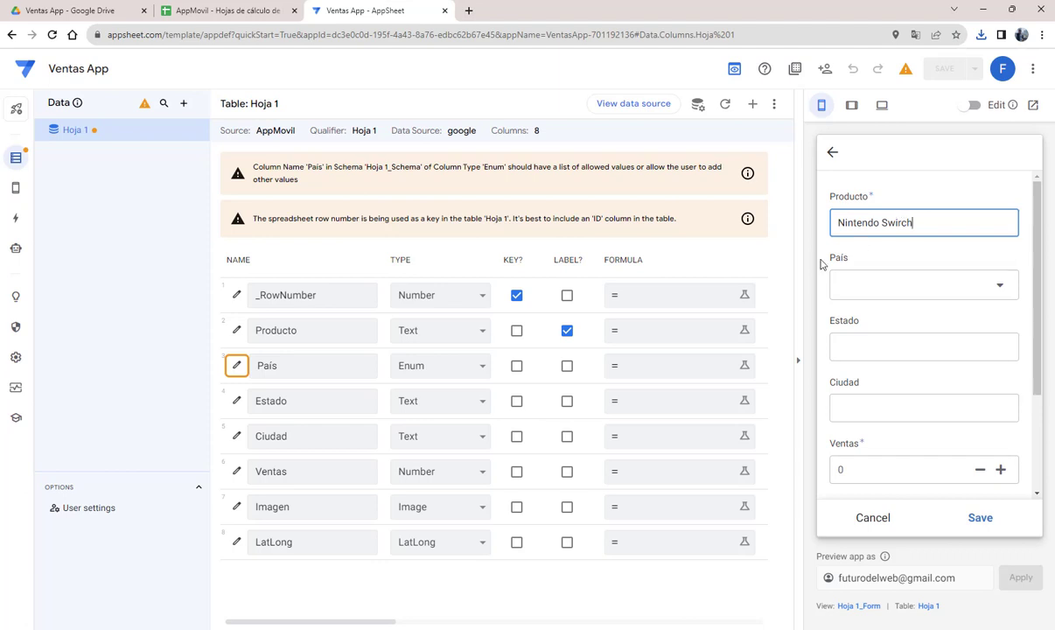
left_click(875, 288)
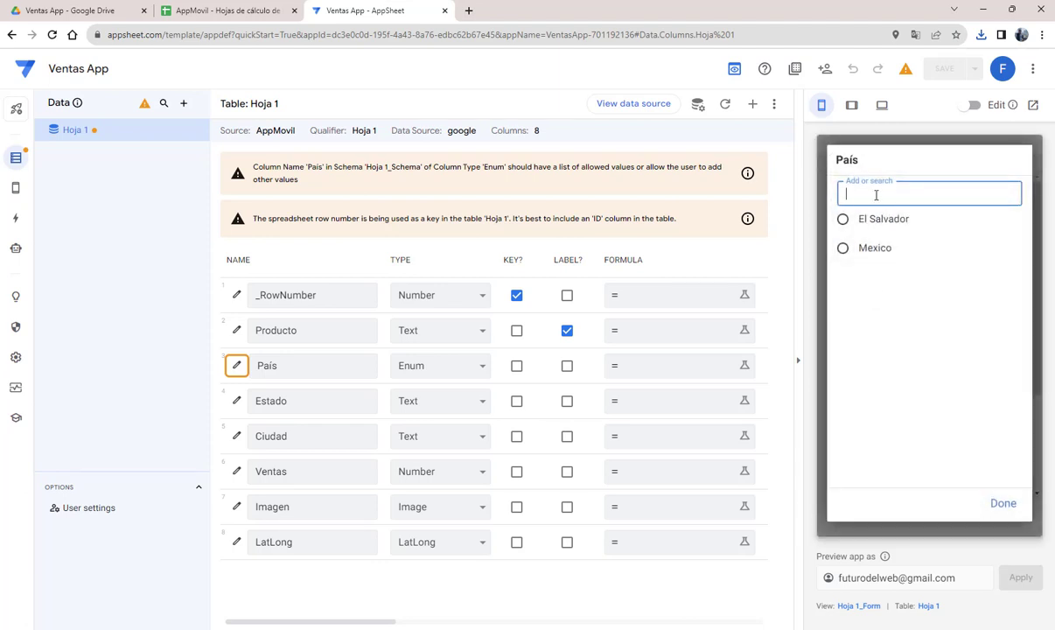
type("C")
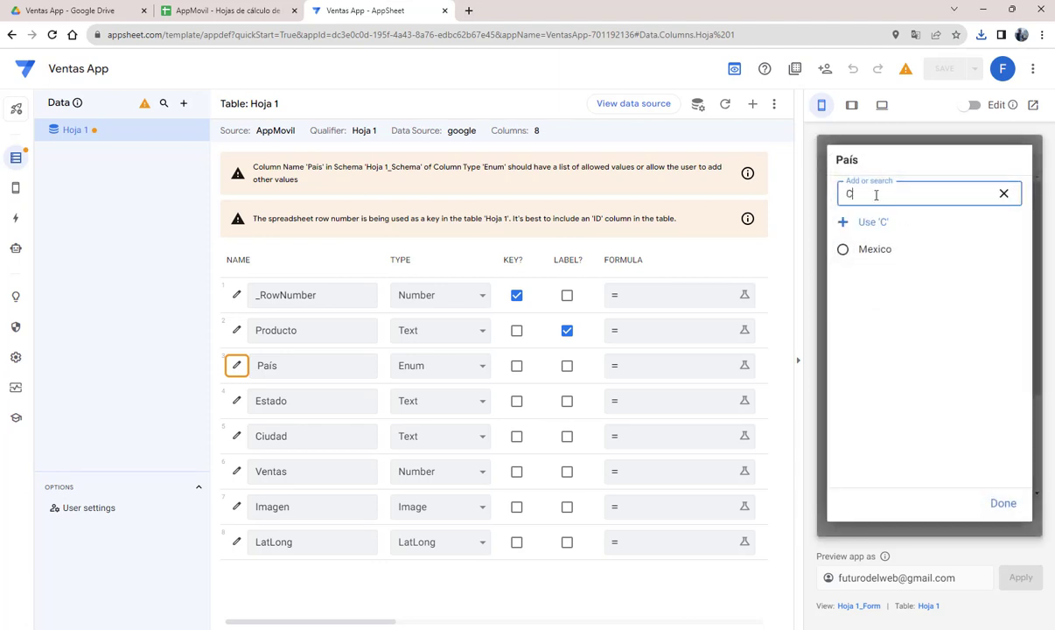
type("ol")
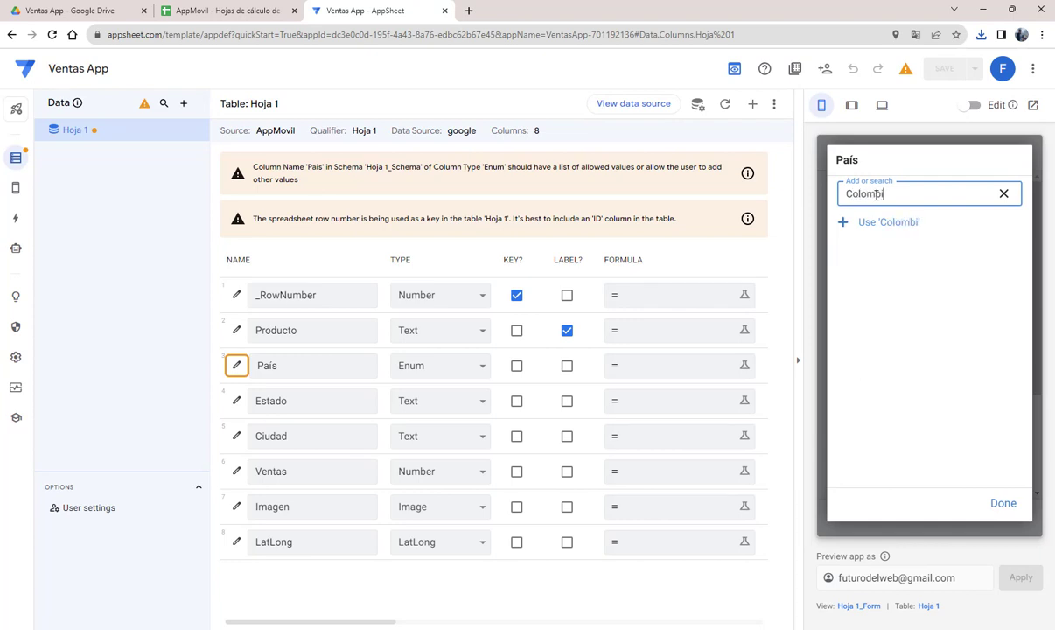
key("BackSpace")
type("sta Rica")
left_click(893, 224)
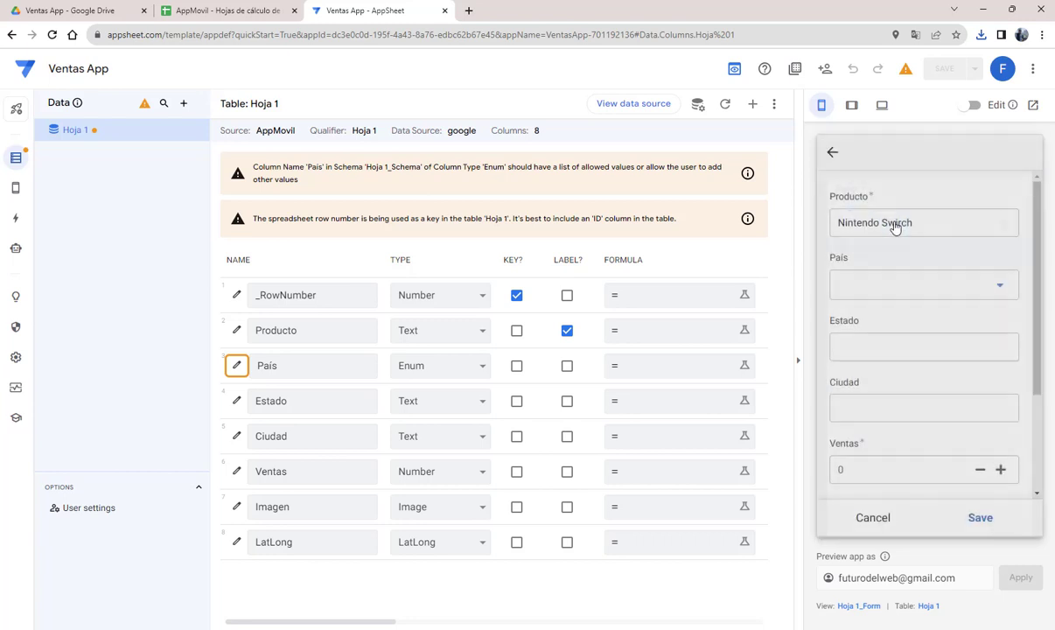
Enter San José in both the Estado and Ciudad fields
left_click(859, 348)
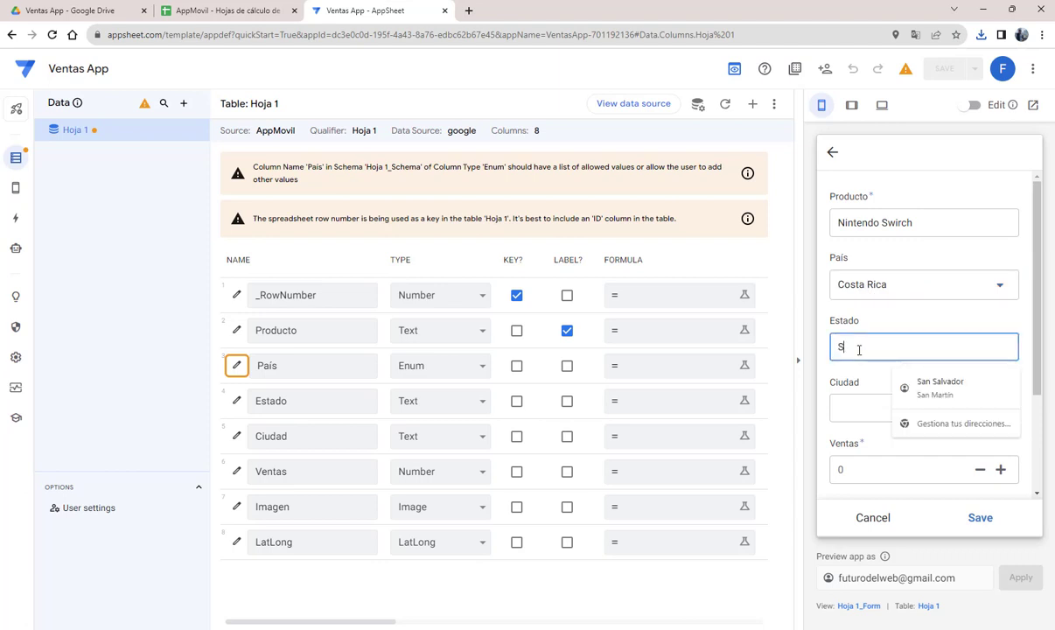
type("Jose")
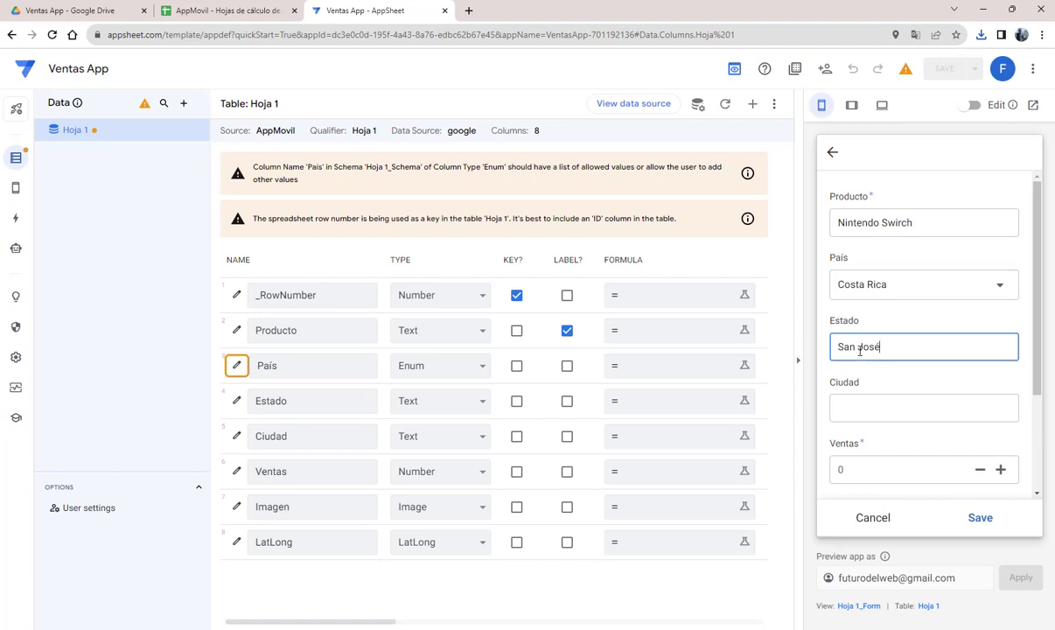
key("BackSpace")
type("é")
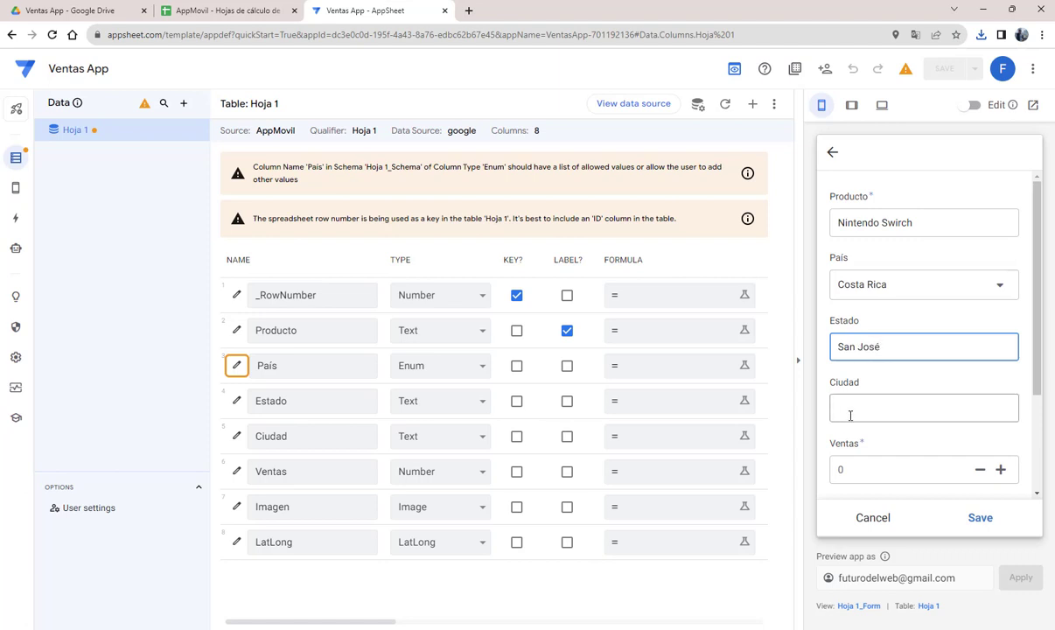
left_click(849, 410)
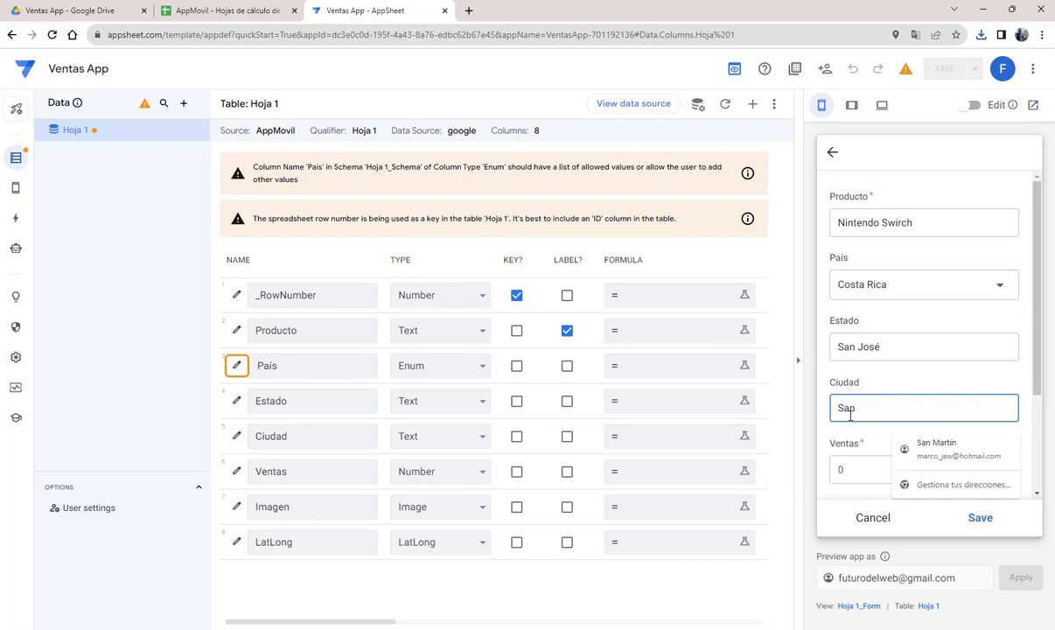
type("José")
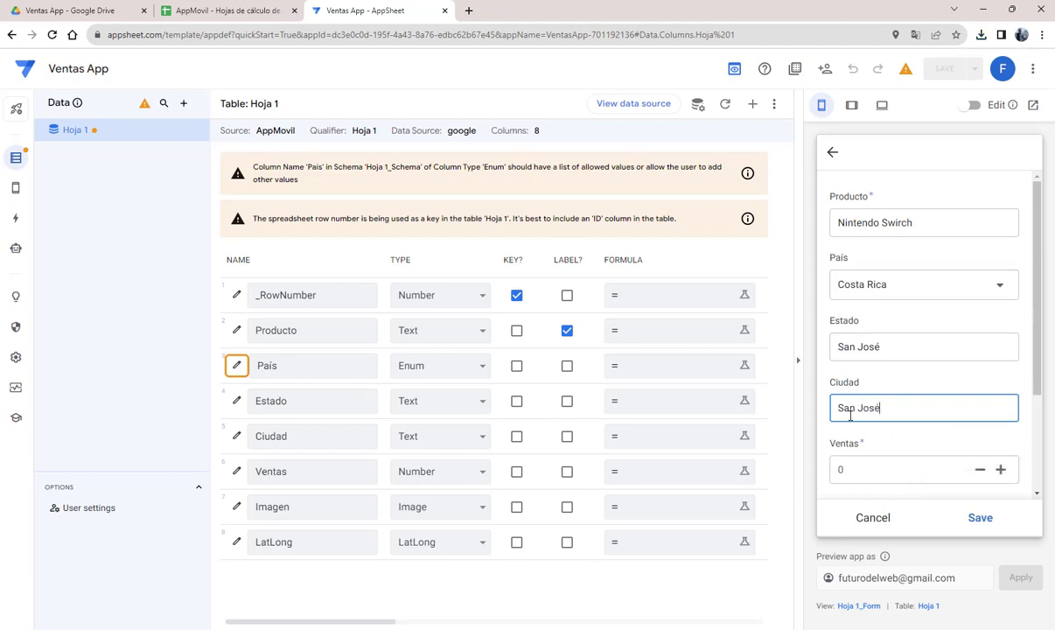
scroll(870, 406, "down", 2)
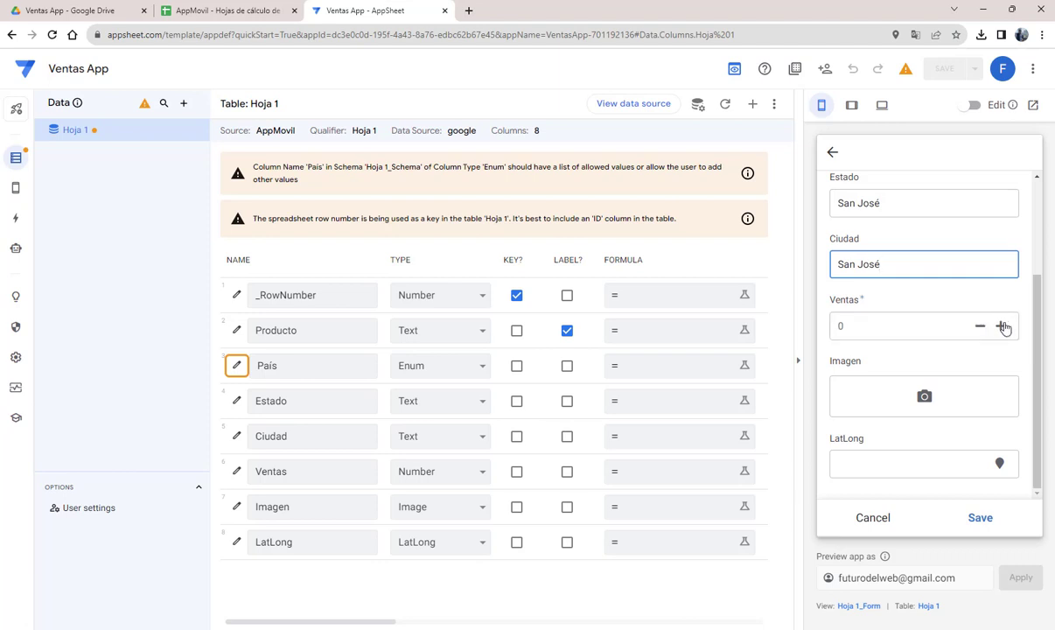
Set the Nintendo Swirch record's Ventas amount to 250
left_click(1002, 326)
left_click(1001, 326)
left_click(1002, 325)
left_click(1002, 325)
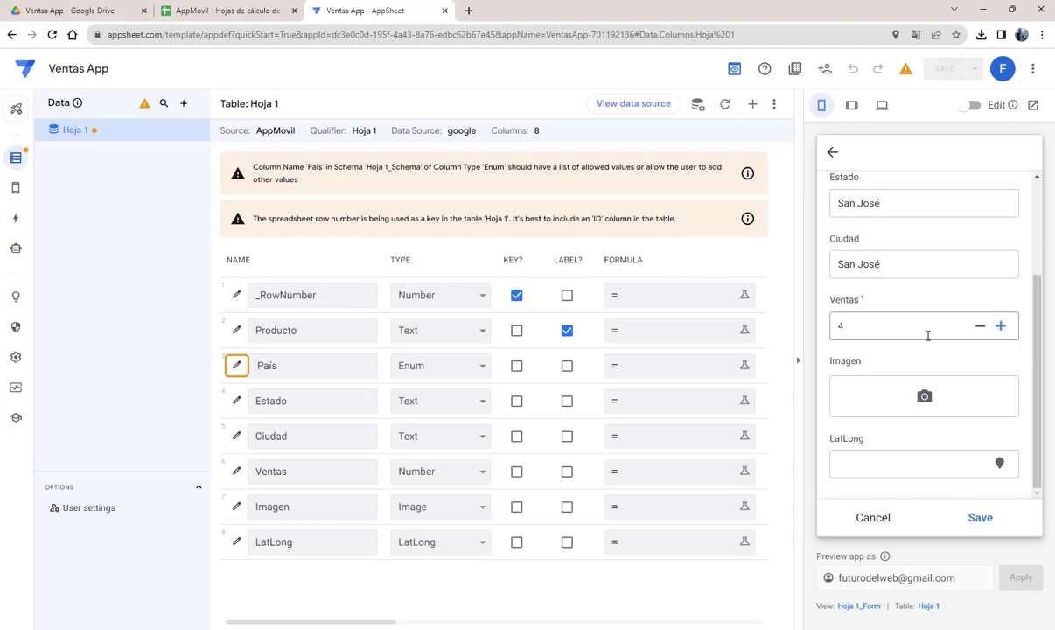
double_click(863, 327)
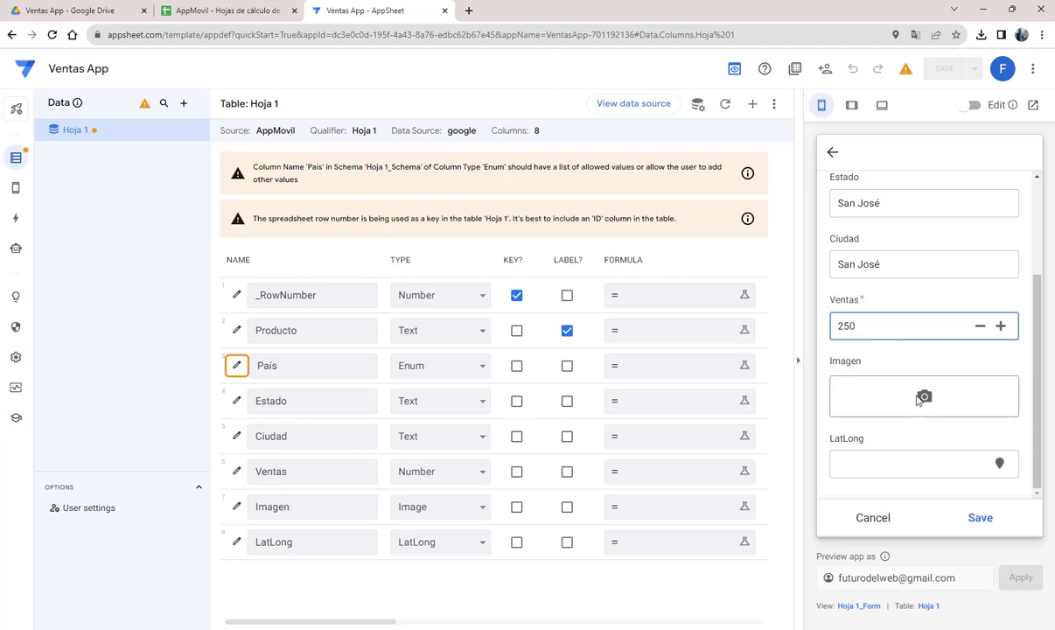
Attach the Nintendo Switch product photo to the Imagen field
left_click(924, 399)
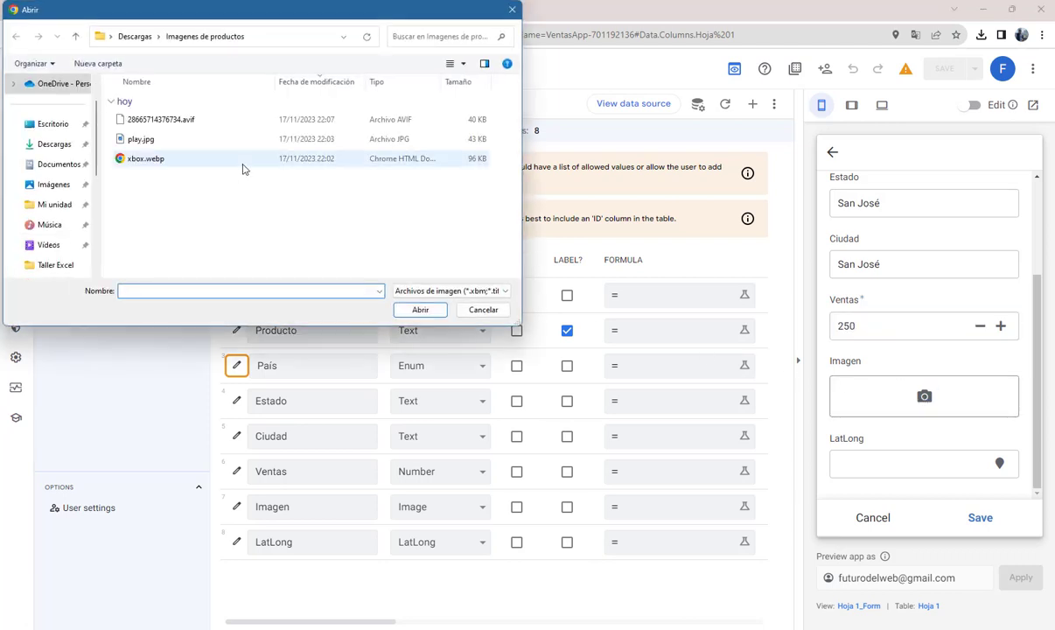
double_click(175, 120)
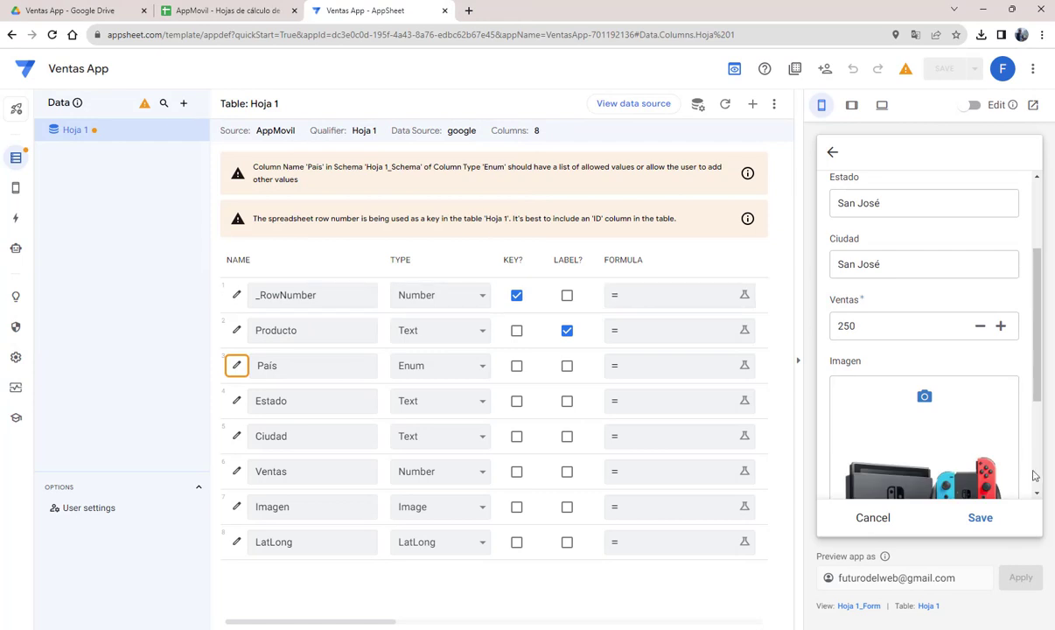
scroll(936, 358, "down", 2)
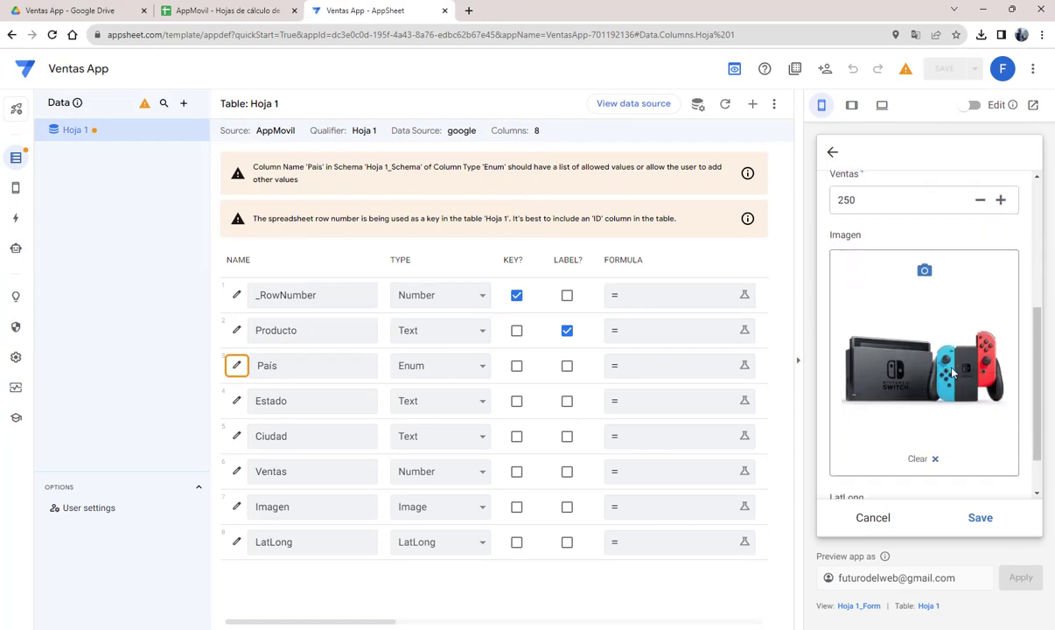
scroll(971, 337, "down", 1)
scroll(959, 306, "up", 2)
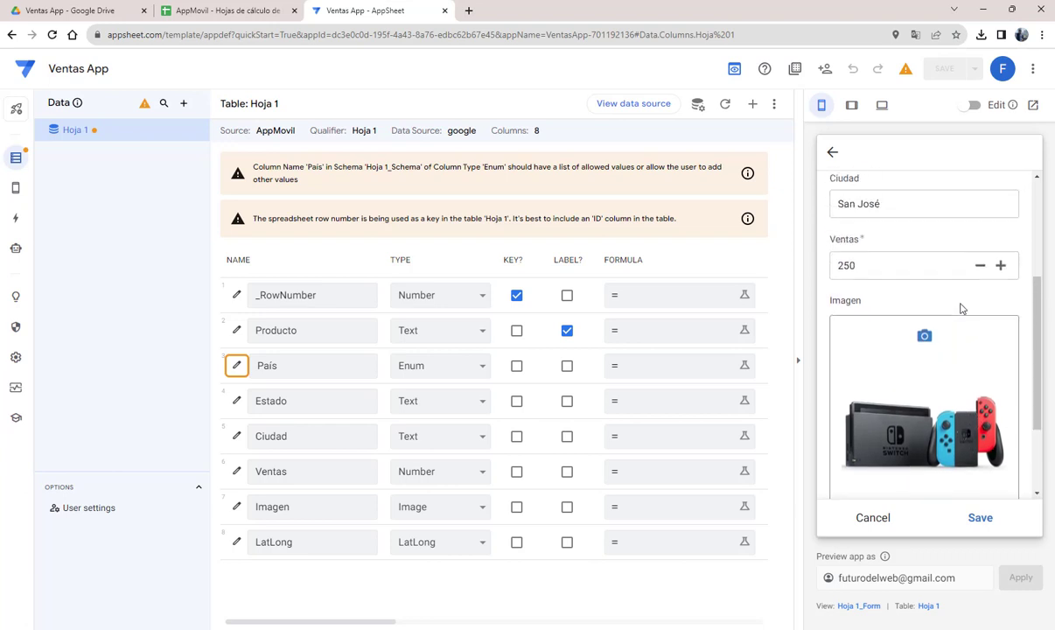
scroll(982, 358, "down", 2)
scroll(982, 357, "up", 3)
scroll(1017, 343, "up", 2)
scroll(998, 426, "down", 5)
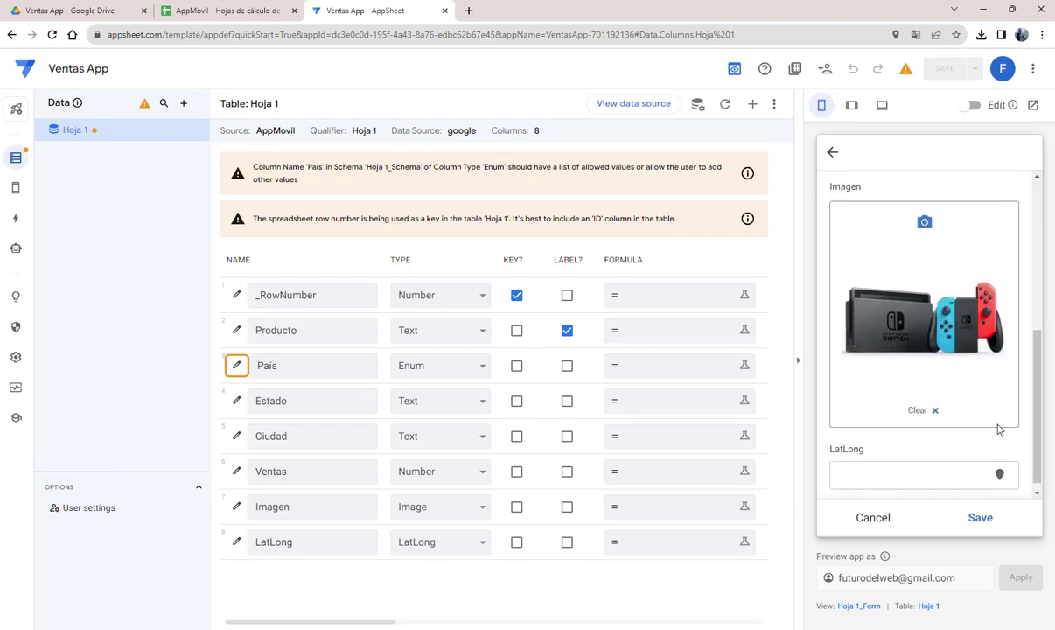
Place the LatLong pin in Costa Rica at 9.605884, -83.745278
left_click(1000, 464)
scroll(916, 446, "down", 2)
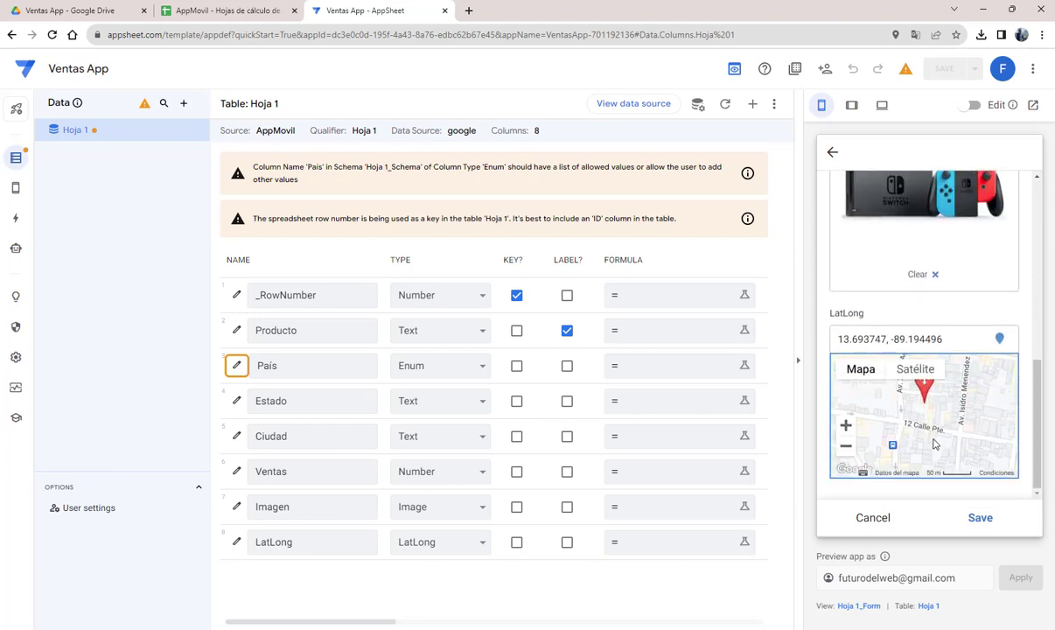
left_click(845, 446)
left_click(844, 446)
left_click(845, 446)
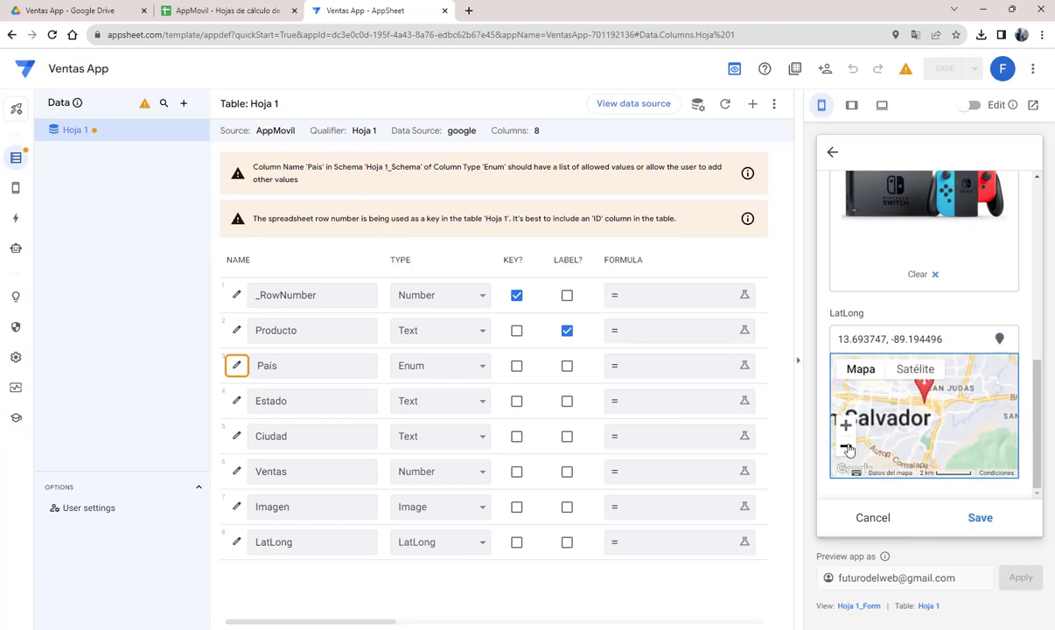
left_click(844, 446)
left_click(844, 446)
left_click(845, 446)
left_click(845, 446)
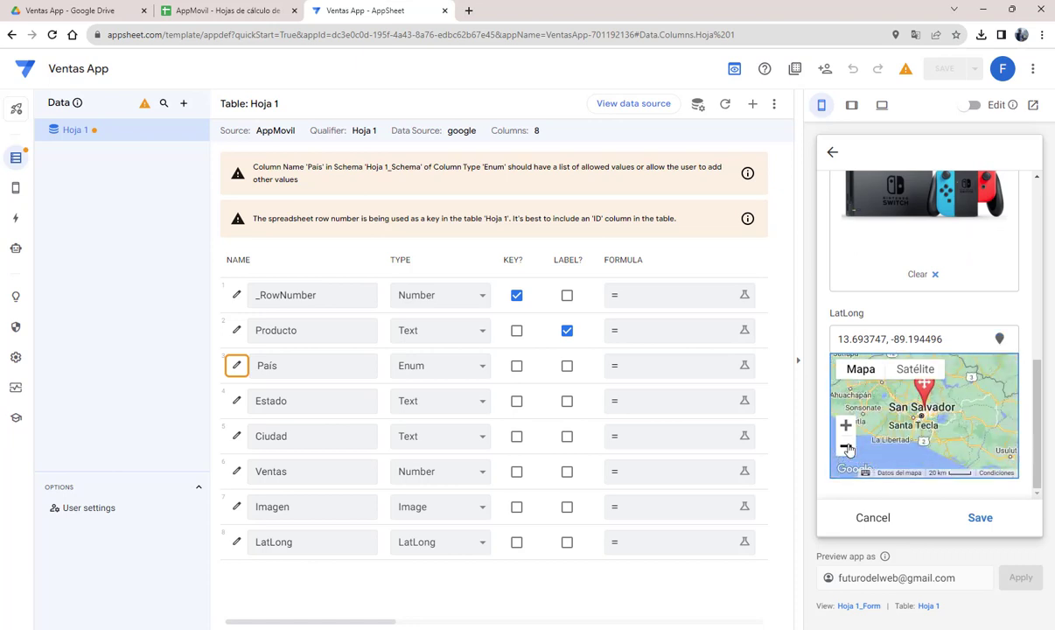
left_click(845, 446)
left_click(846, 448)
left_click(847, 448)
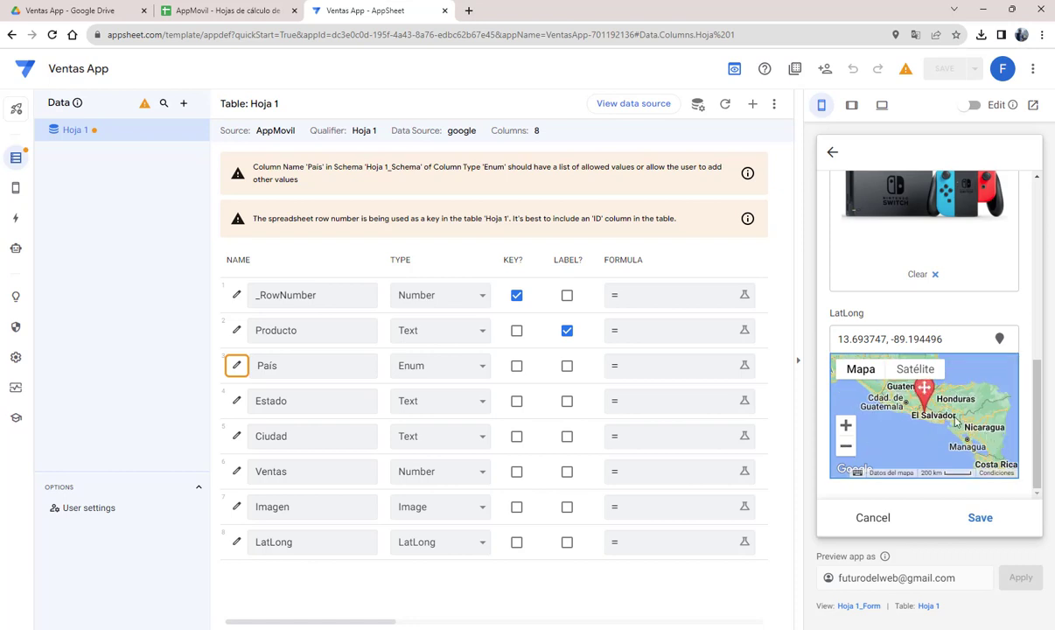
left_click_drag(930, 392, 988, 442)
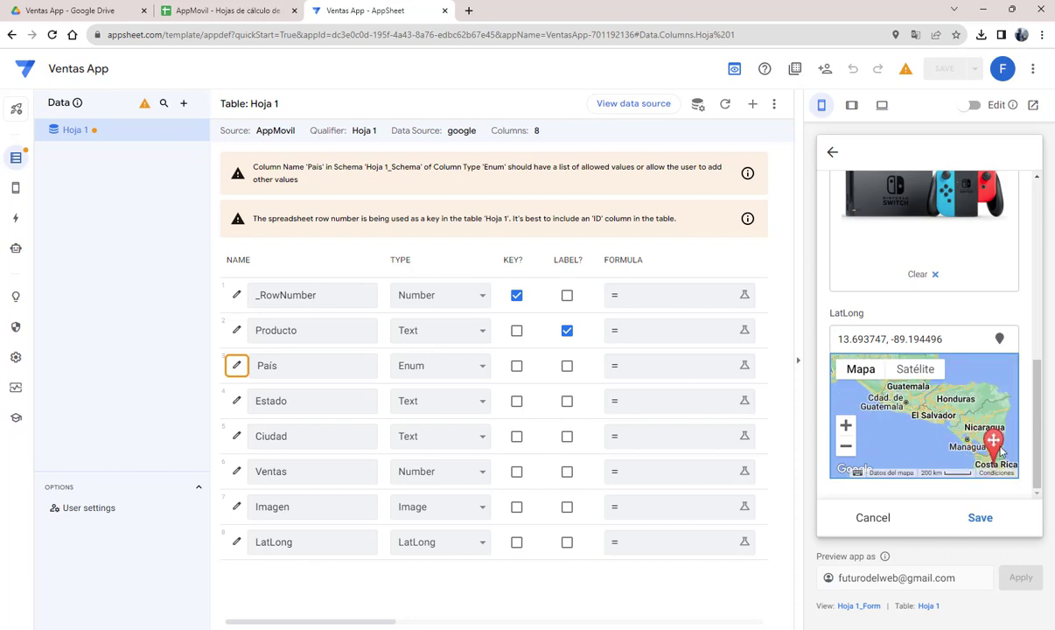
left_click_drag(923, 392, 939, 394)
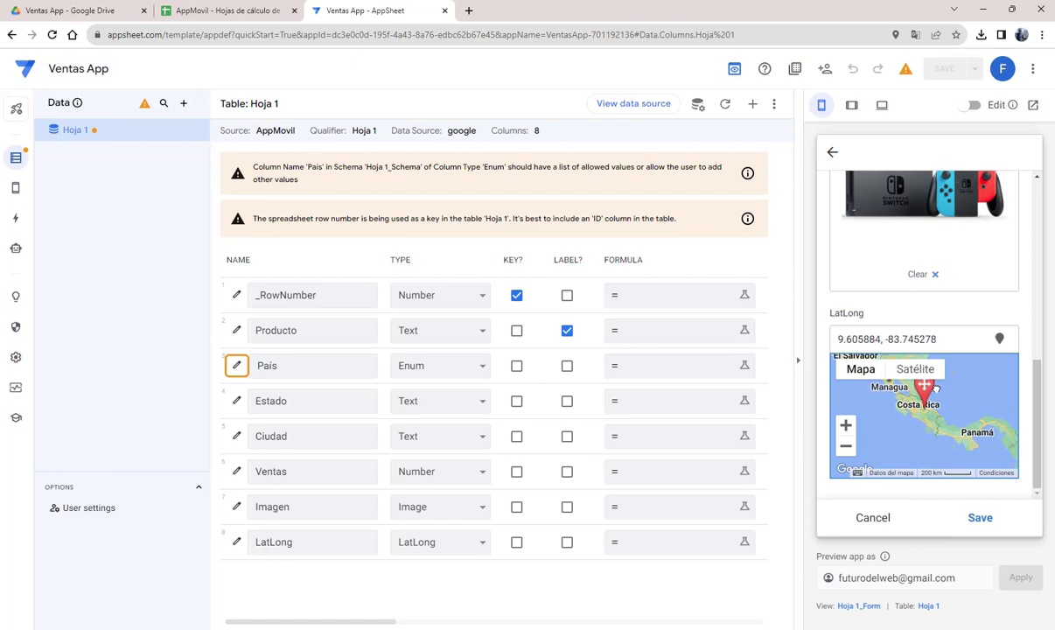
Save and sync the new Nintendo Swirch record, then switch the app to its map view
left_click(980, 518)
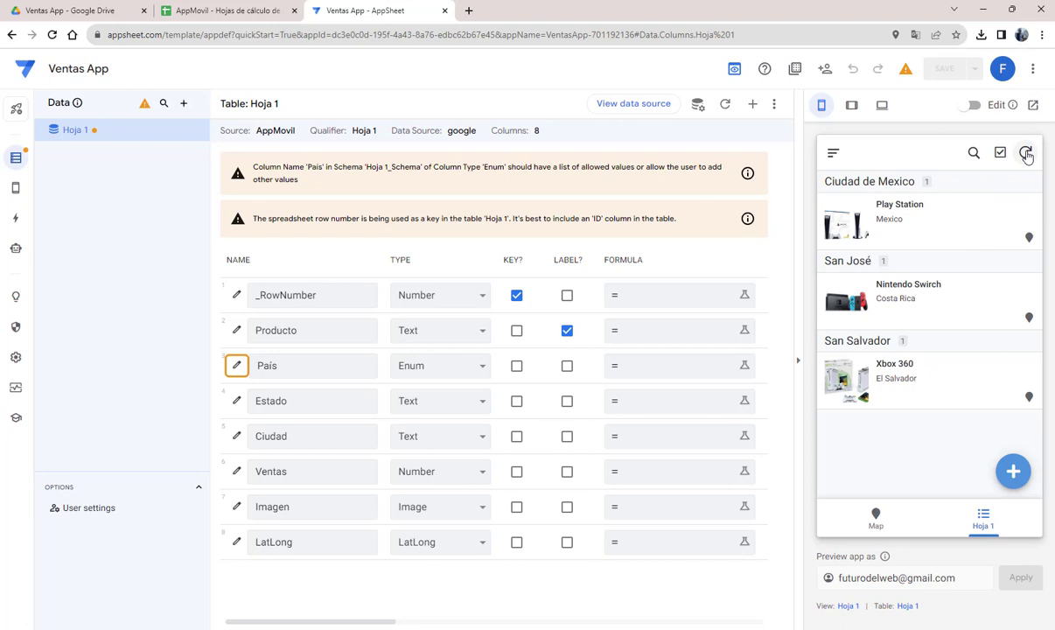
left_click(1026, 154)
left_click(876, 517)
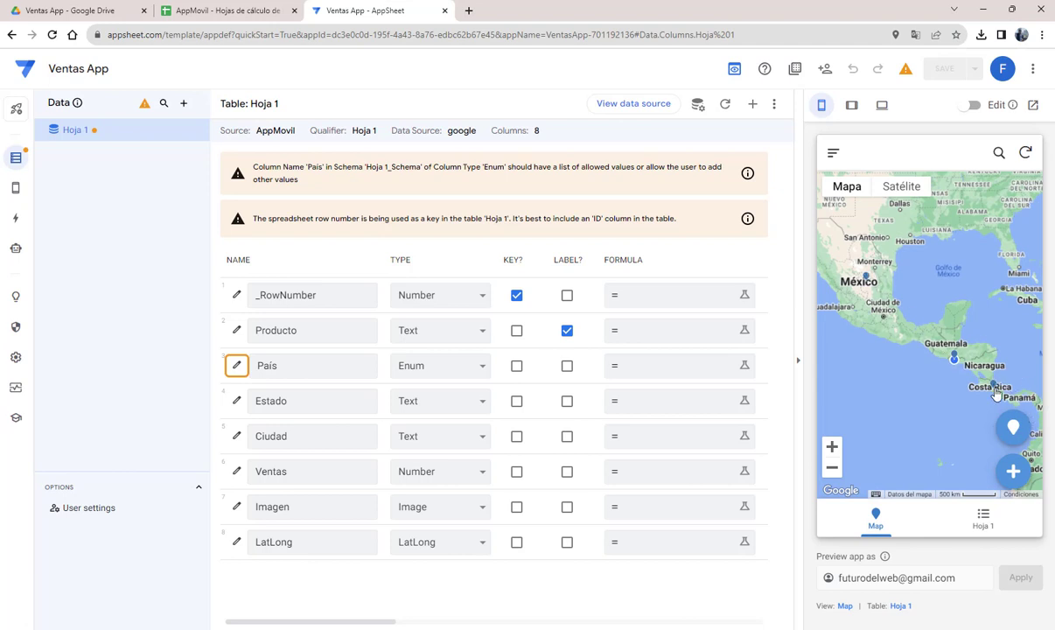
Check the Costa Rica, El Salvador and Mexico map markers, then open the AppMovil spreadsheet
left_click(995, 386)
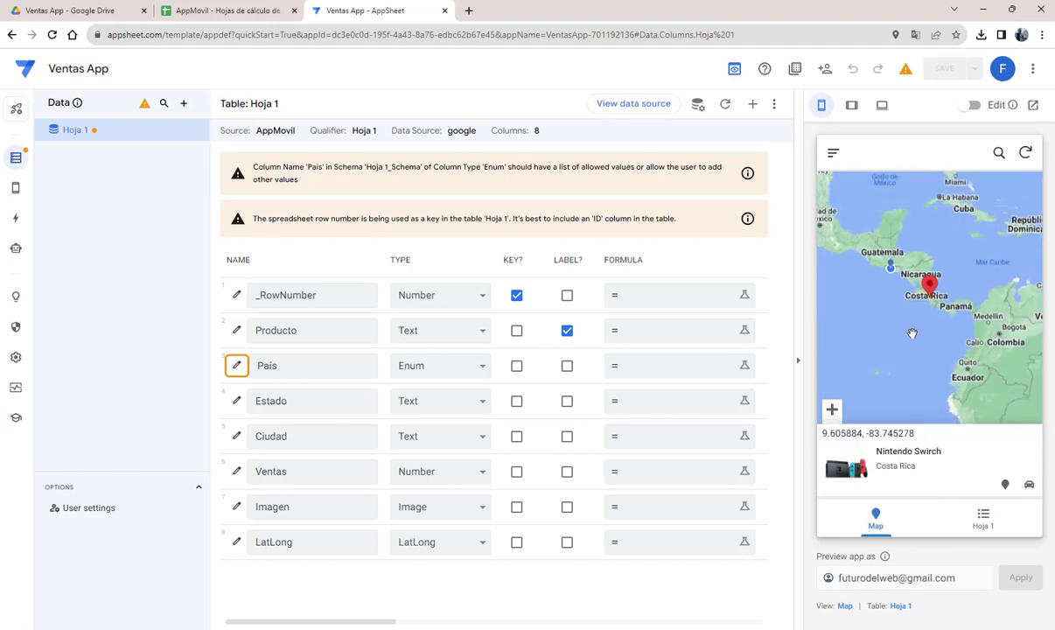
left_click(924, 291)
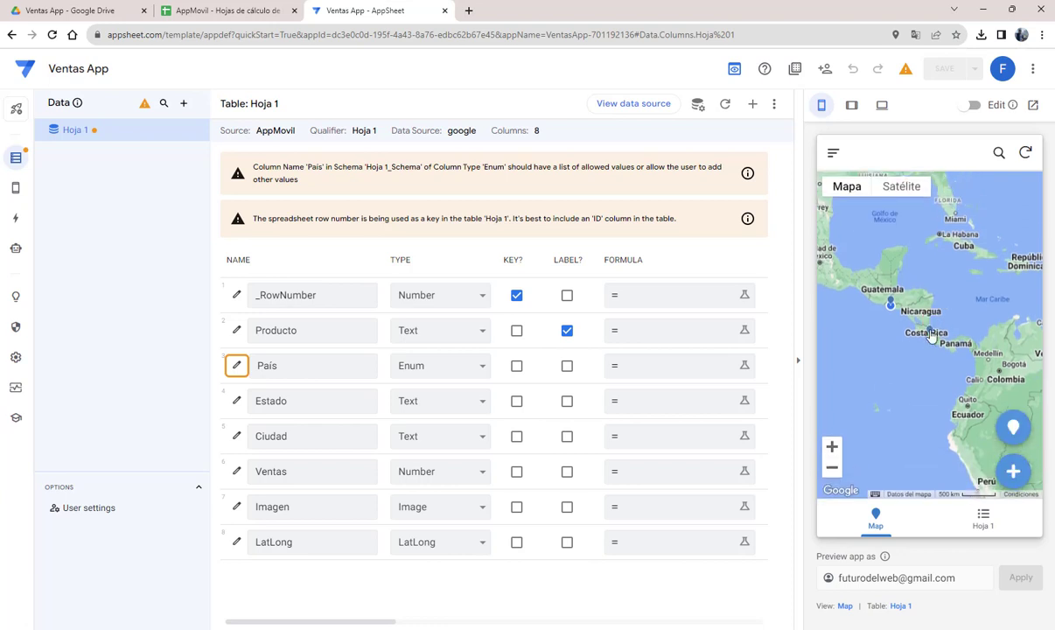
left_click(931, 335)
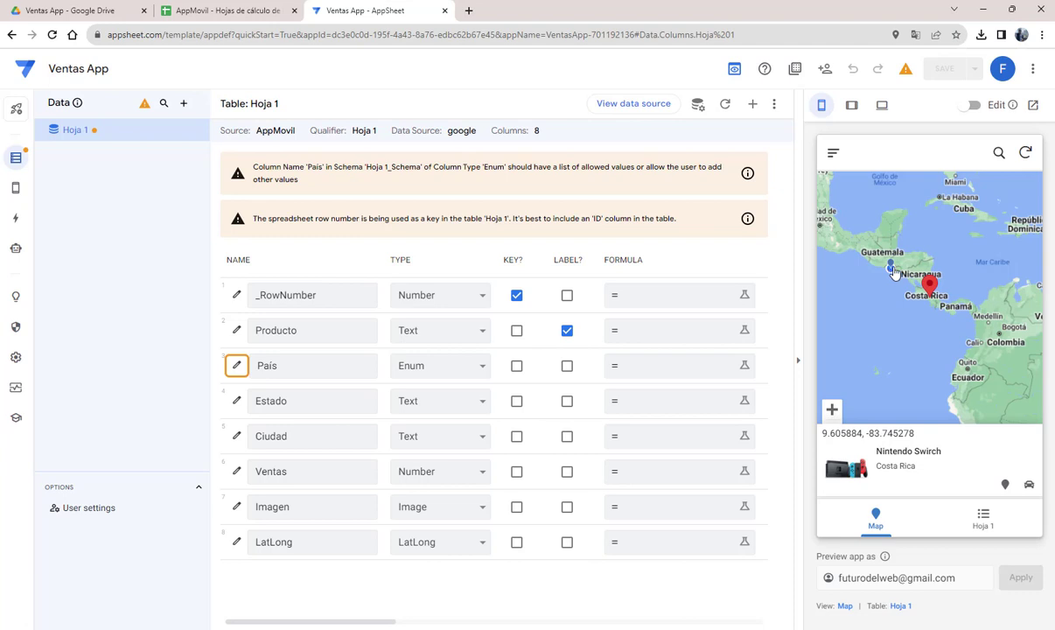
left_click(892, 269)
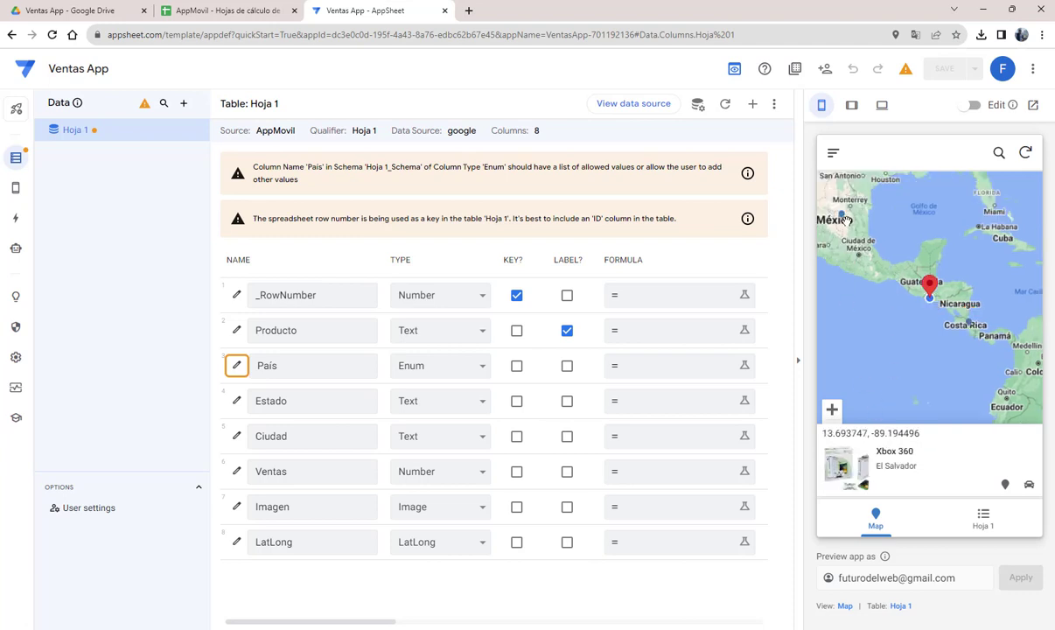
left_click(843, 217)
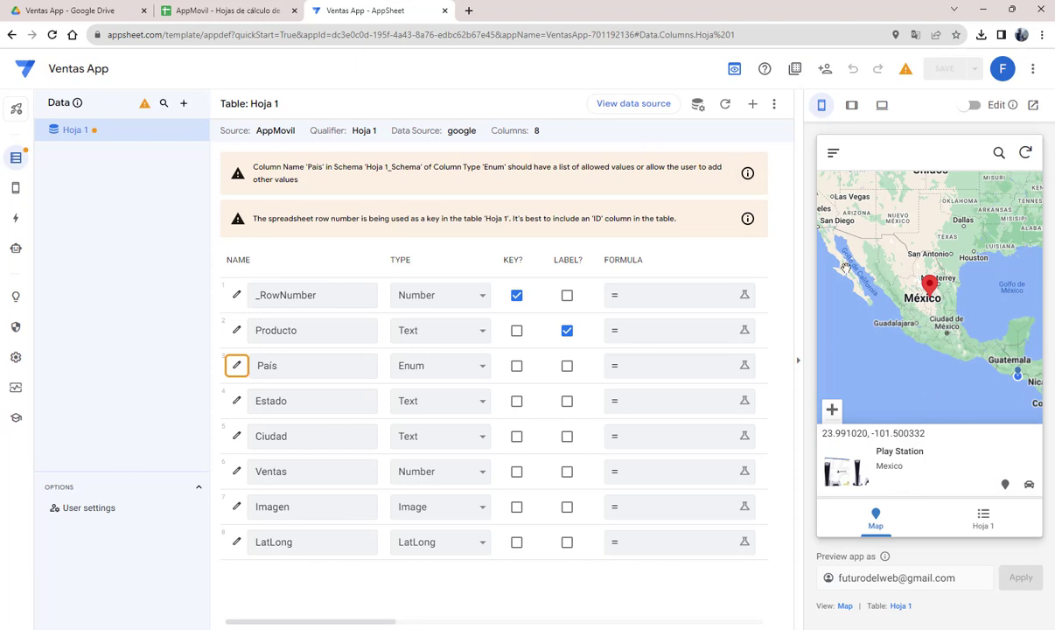
left_click(219, 10)
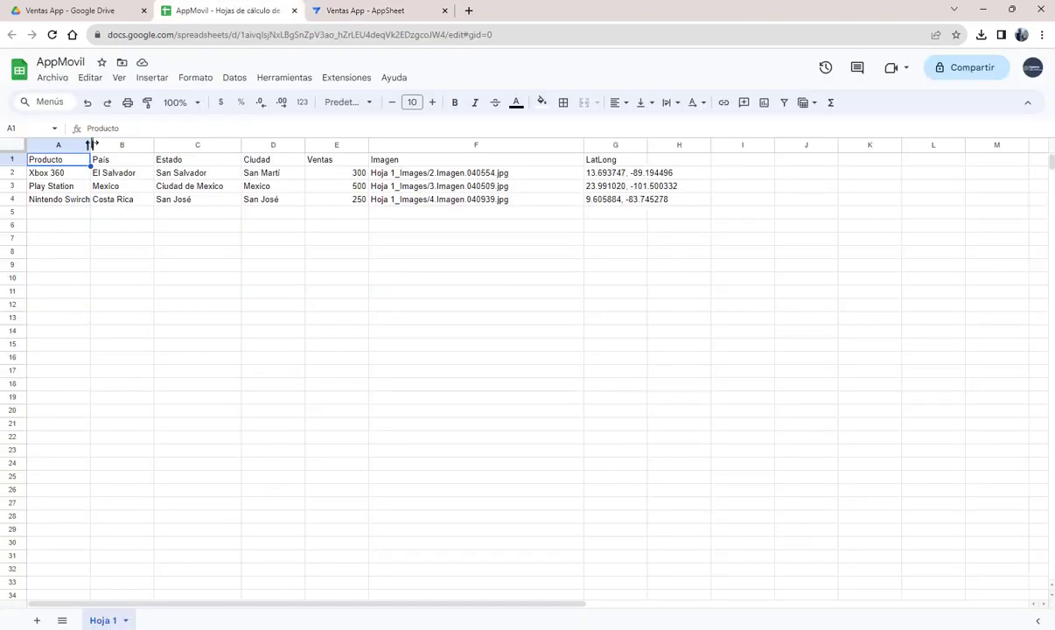
Widen columns A (Producto) and G (LatLong) on the AppMovil sheet so all three products' names and coordinates show in full
left_click_drag(90, 144, 158, 145)
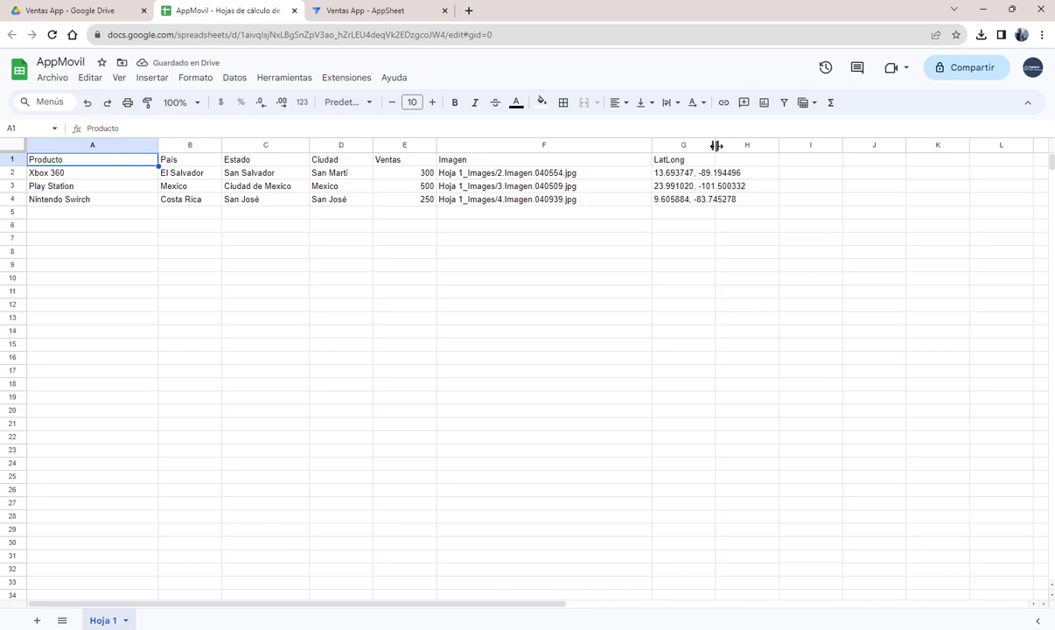
left_click_drag(714, 144, 774, 144)
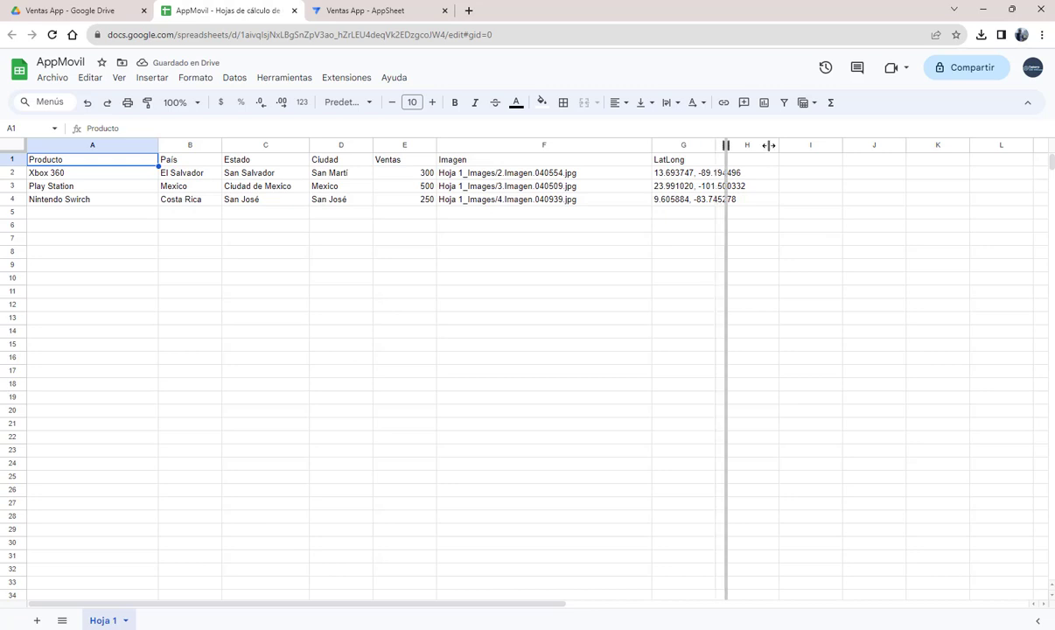
left_click(393, 9)
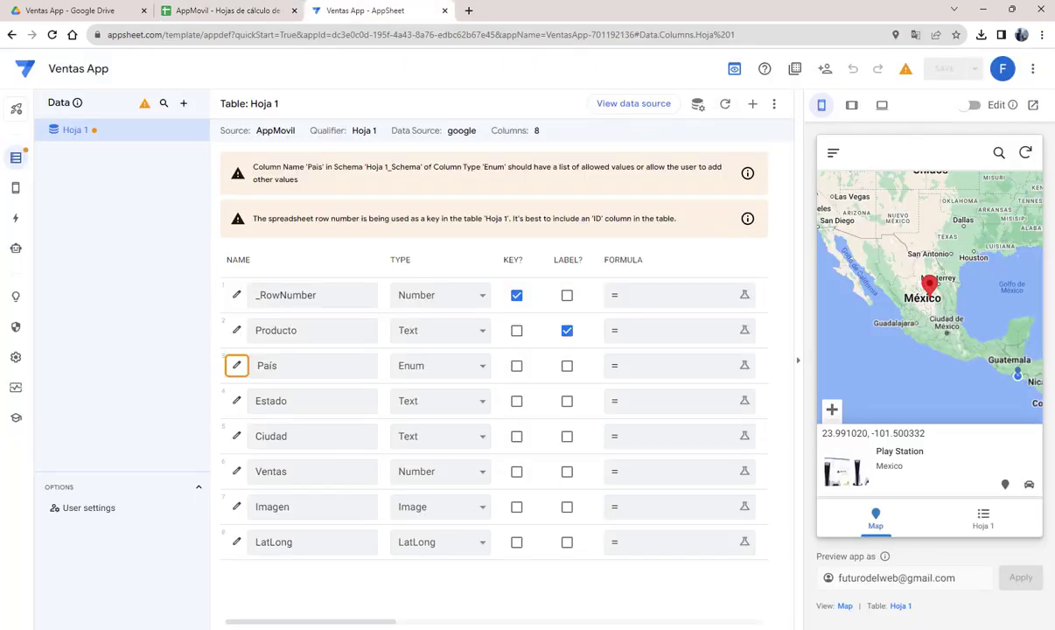
left_click(245, 18)
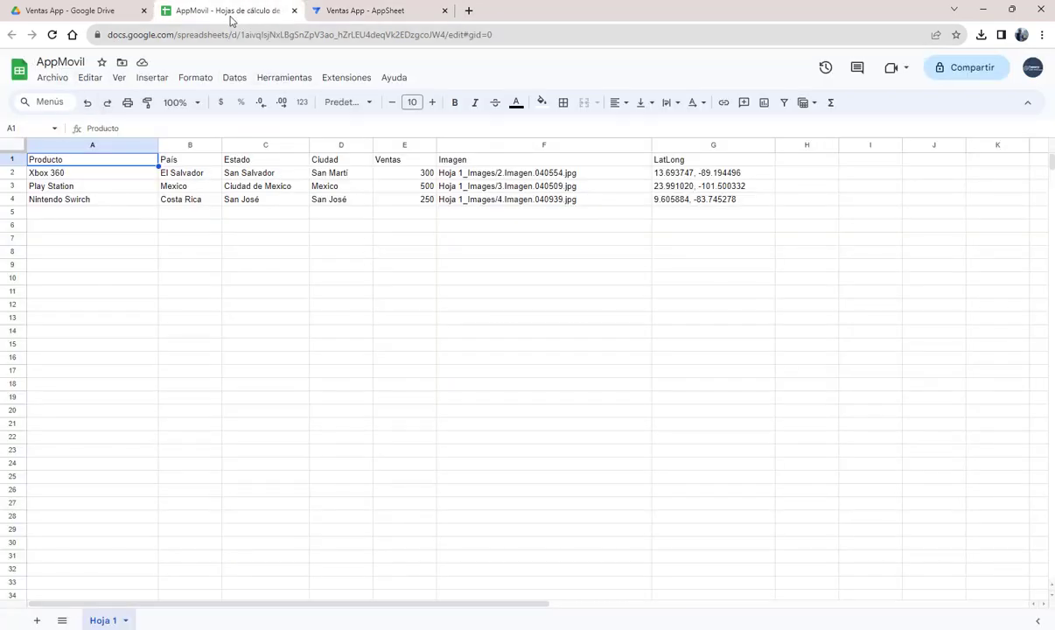
mouse_move(190, 144)
left_click(398, 9)
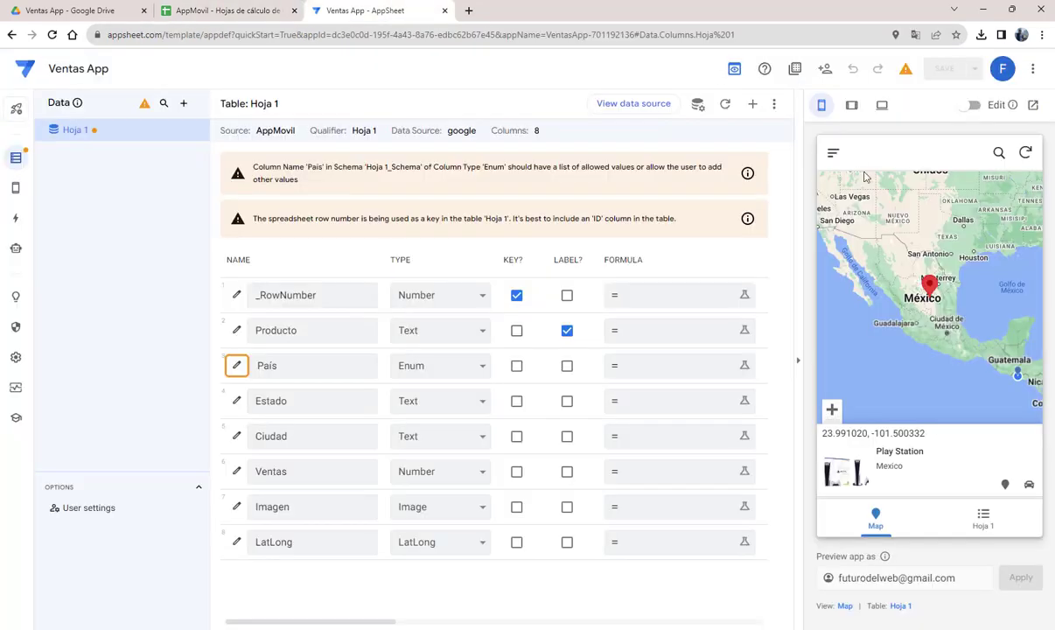